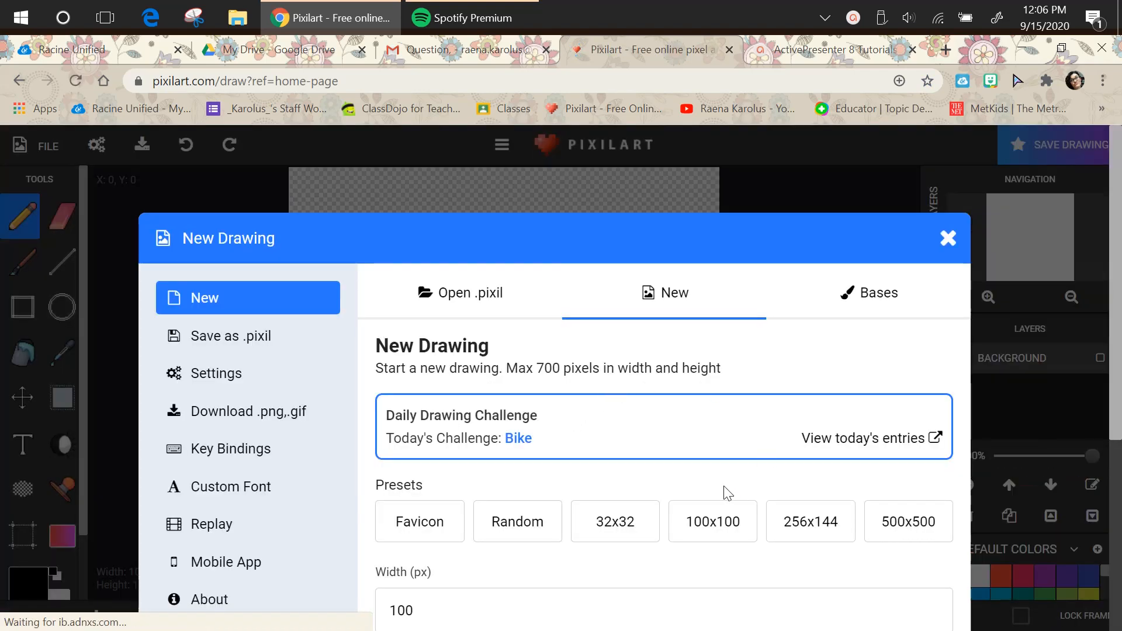
Create a new 32x32 drawing and draw a large black circle outline on it with the Circle tool.
scroll(726, 492, "down", 3)
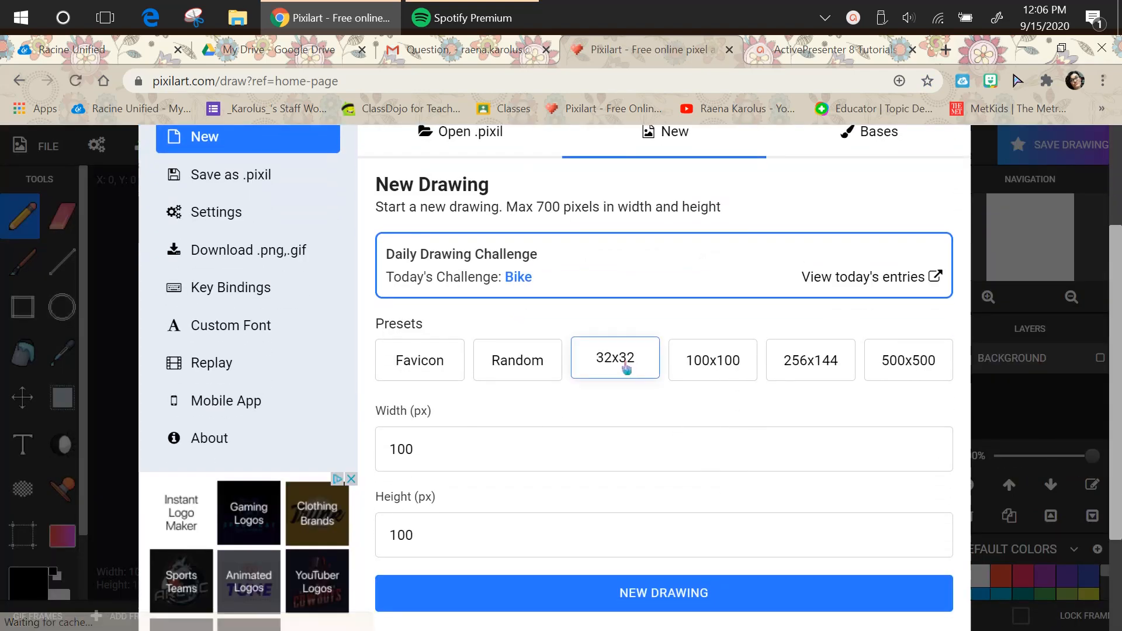
left_click(623, 369)
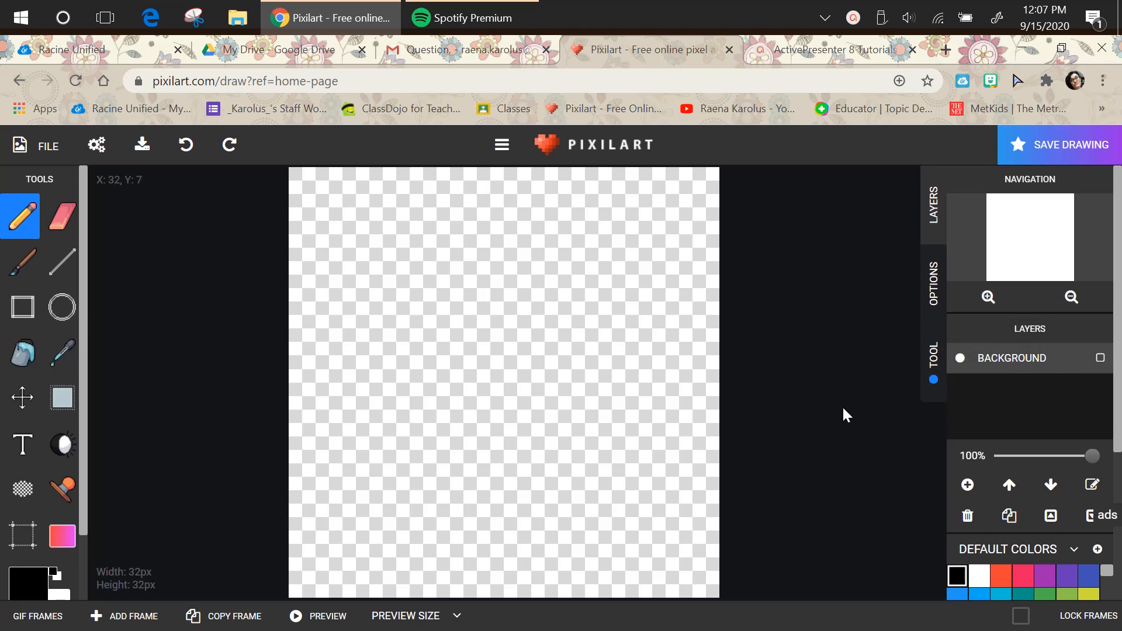
left_click(61, 307)
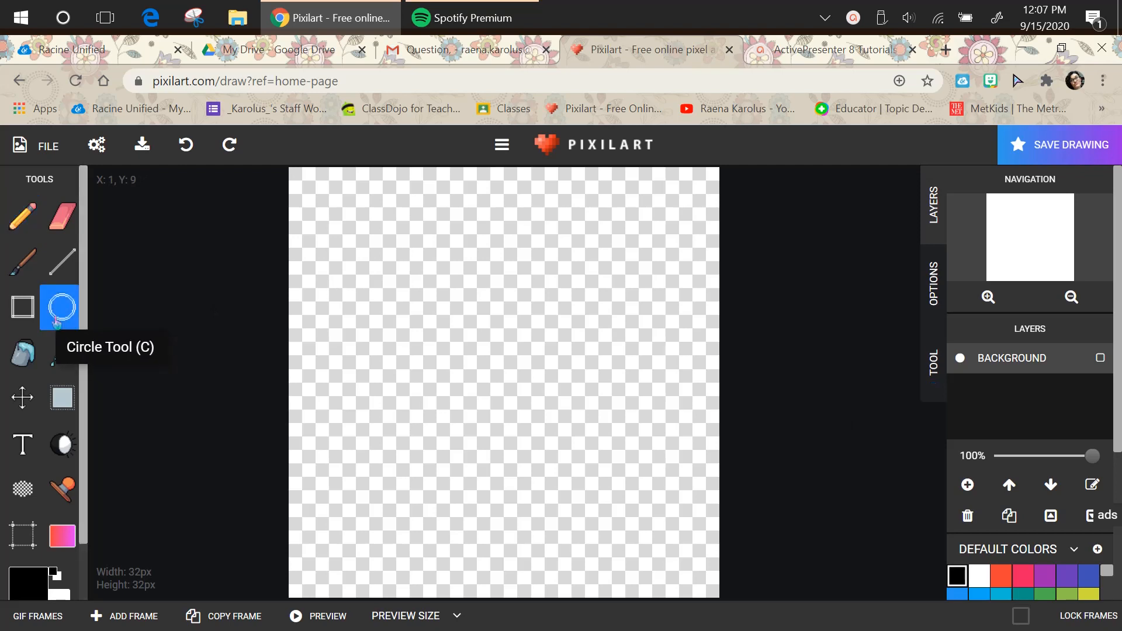
mouse_move(360, 253)
left_mouse_down()
mouse_move(603, 416)
mouse_move(672, 515)
left_mouse_up()
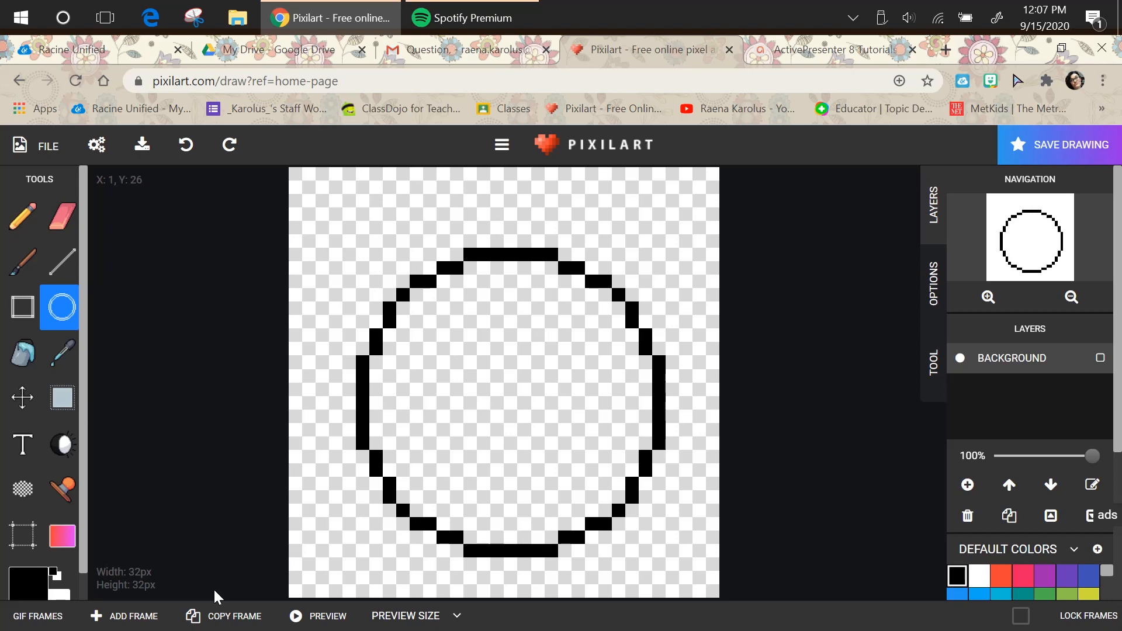
Draw two straight vertical black eyes inside the circle with the pencil, undoing the crooked first stroke.
left_click(22, 217)
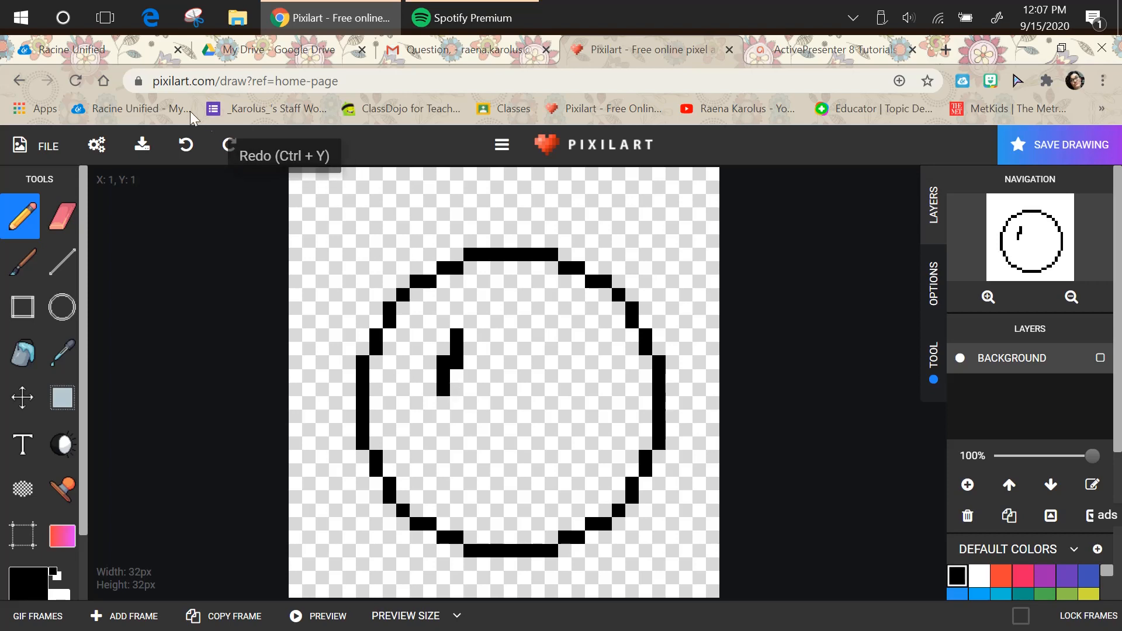
left_click(194, 150)
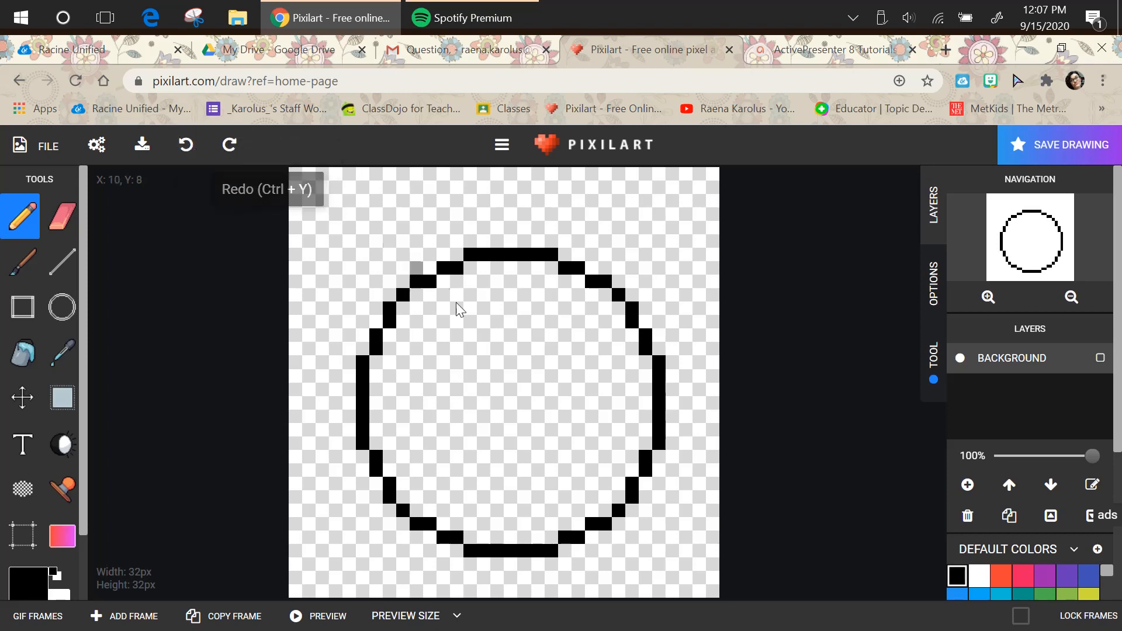
left_click_drag(456, 321, 454, 386)
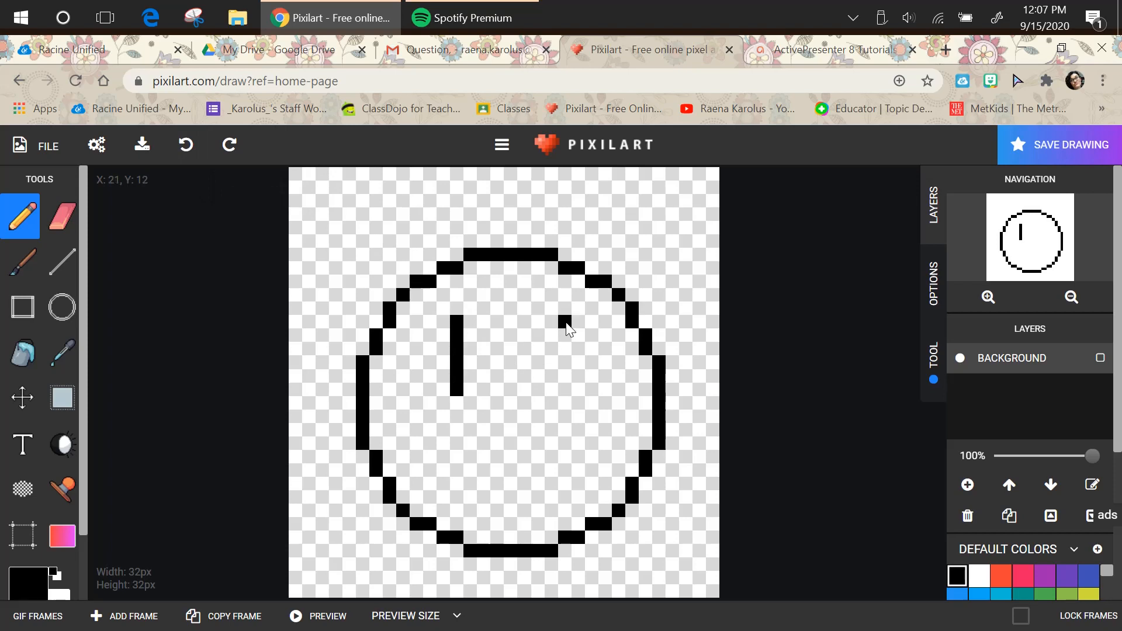
left_click_drag(565, 320, 560, 386)
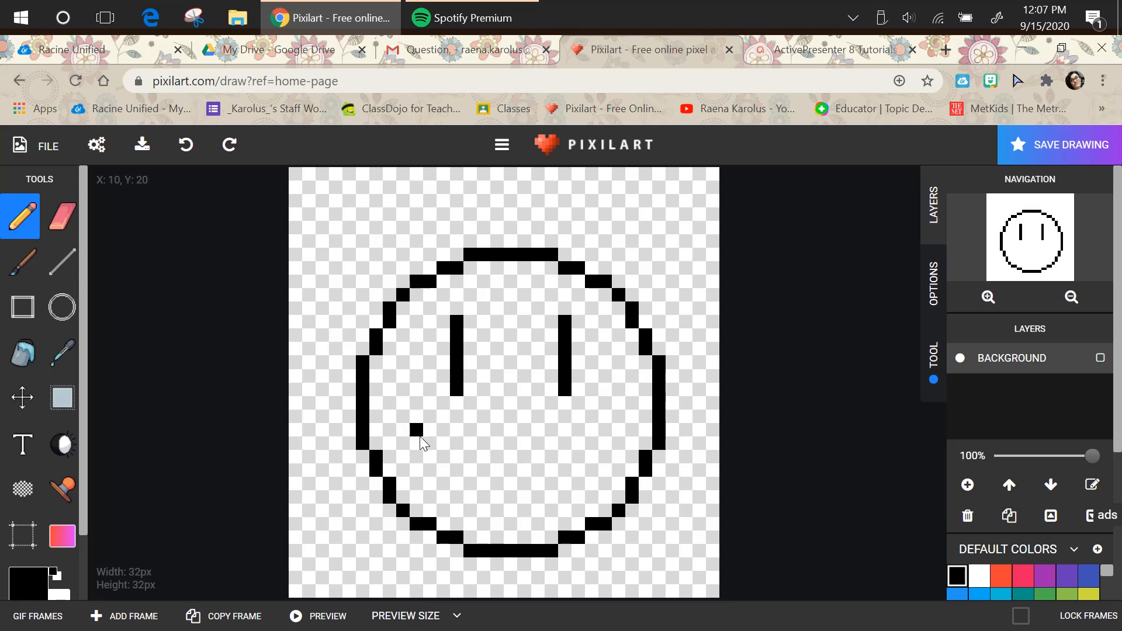
Draw a wide black smile with upturned ends beneath the eyes.
left_click_drag(420, 437, 478, 459)
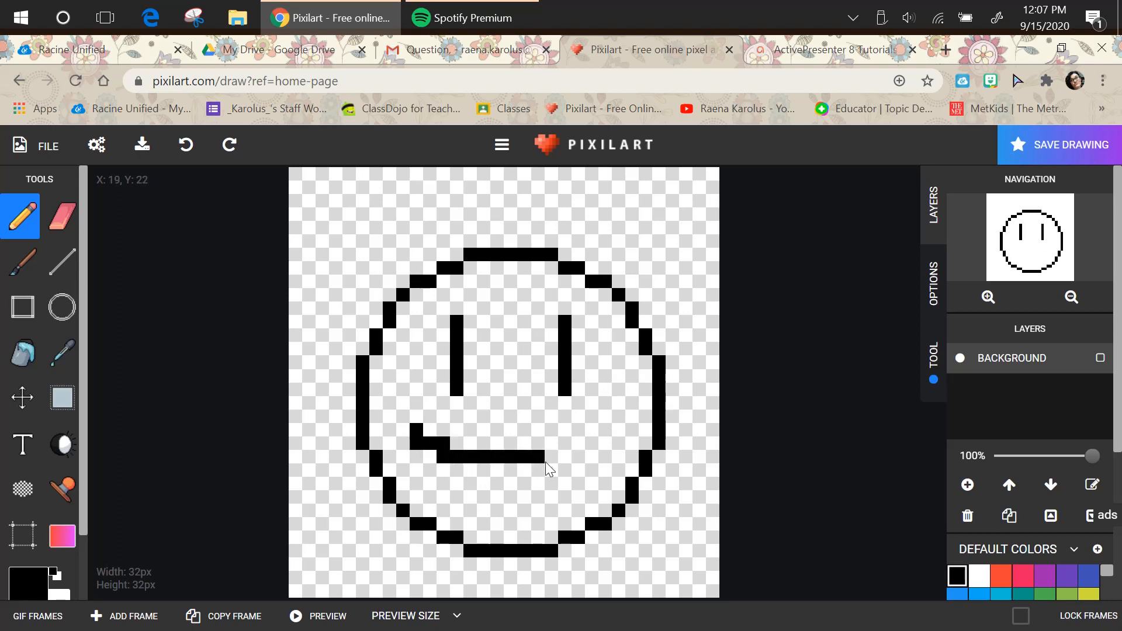
left_click_drag(545, 462, 590, 443)
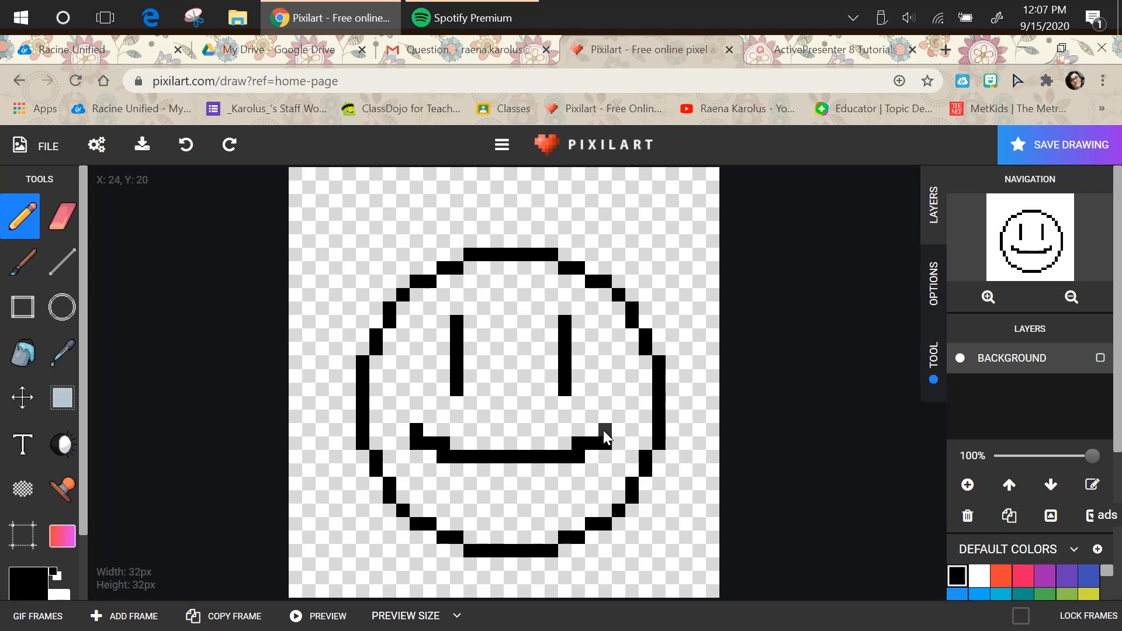
left_click(605, 430)
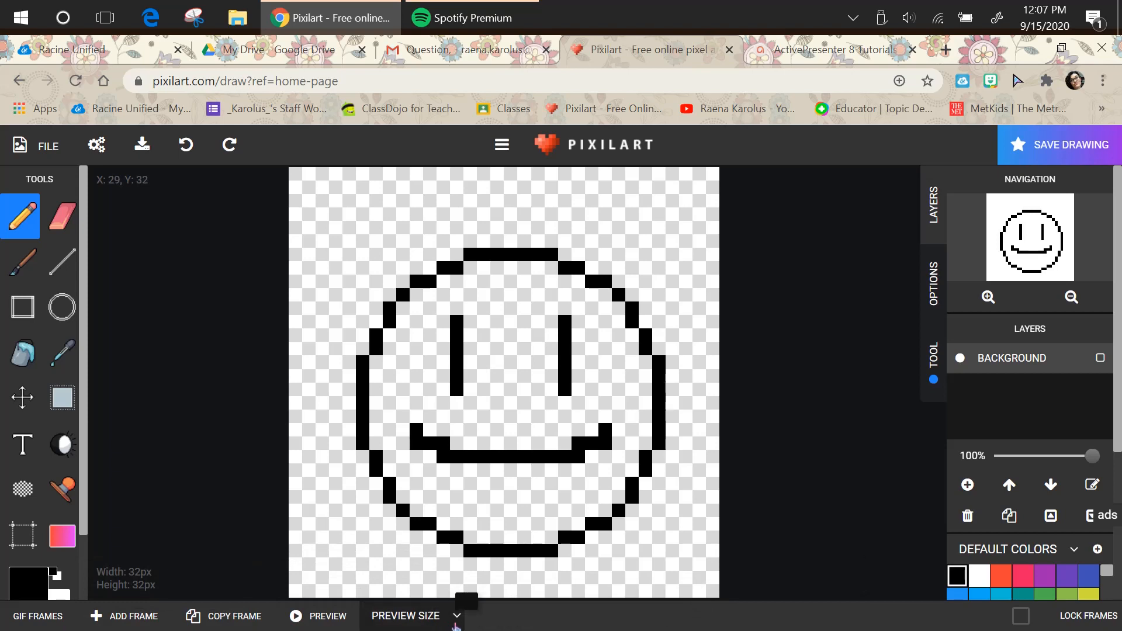
left_click(458, 615)
left_click(511, 564)
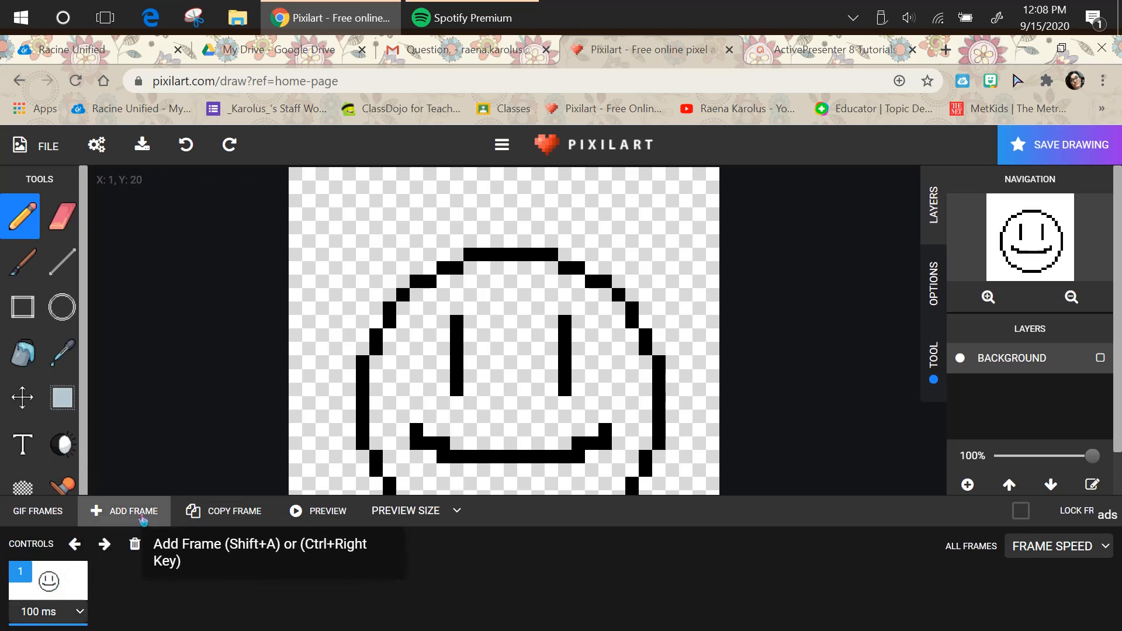
left_click(142, 513)
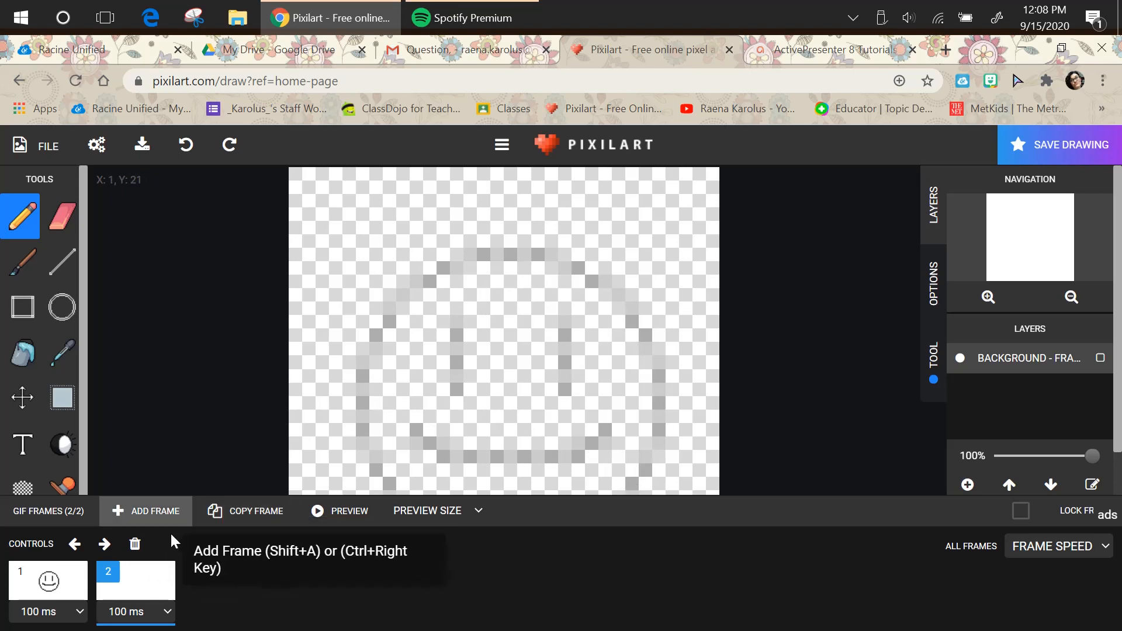
left_click(136, 545)
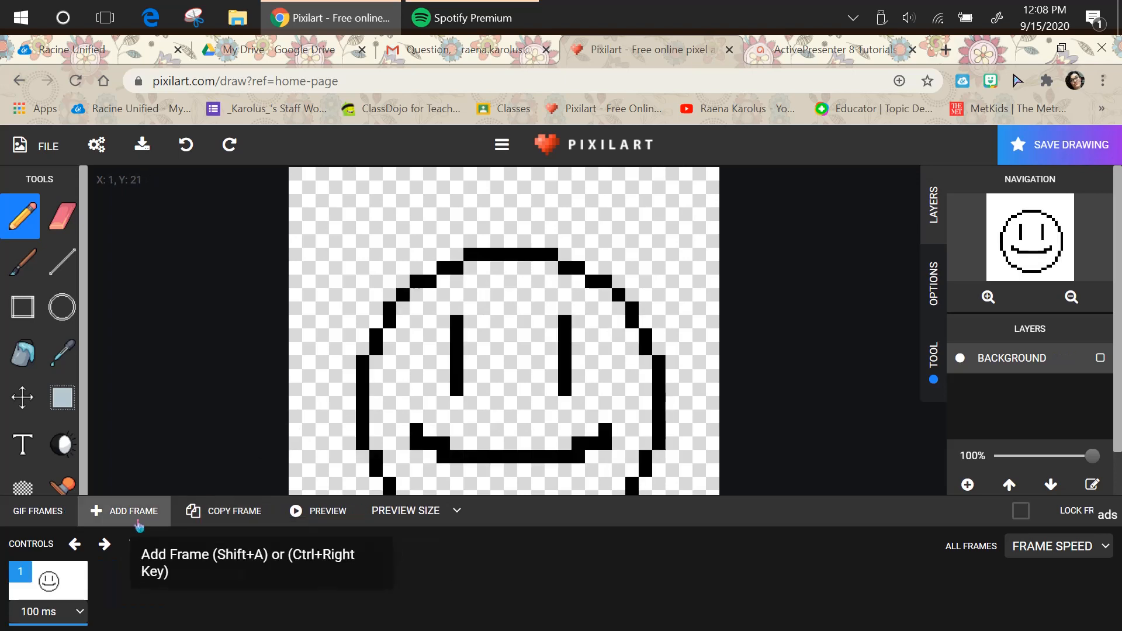
Build frames 2 to 4 by copying the preceding frame each time and adding a narrower black row beneath the mouth.
left_click(230, 512)
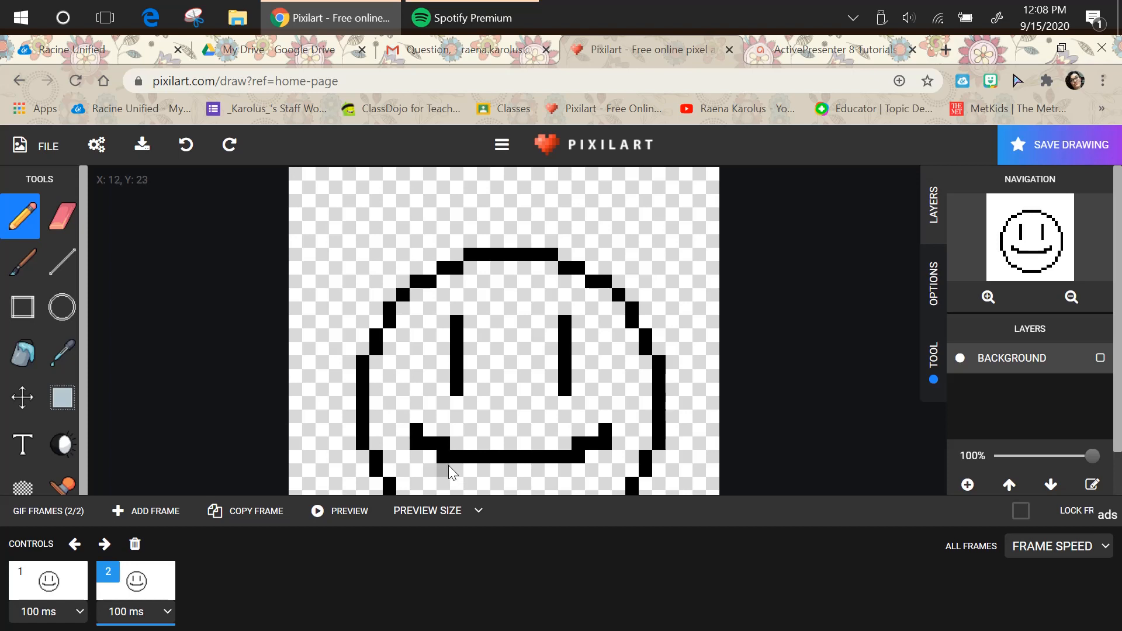
left_click_drag(455, 465, 558, 476)
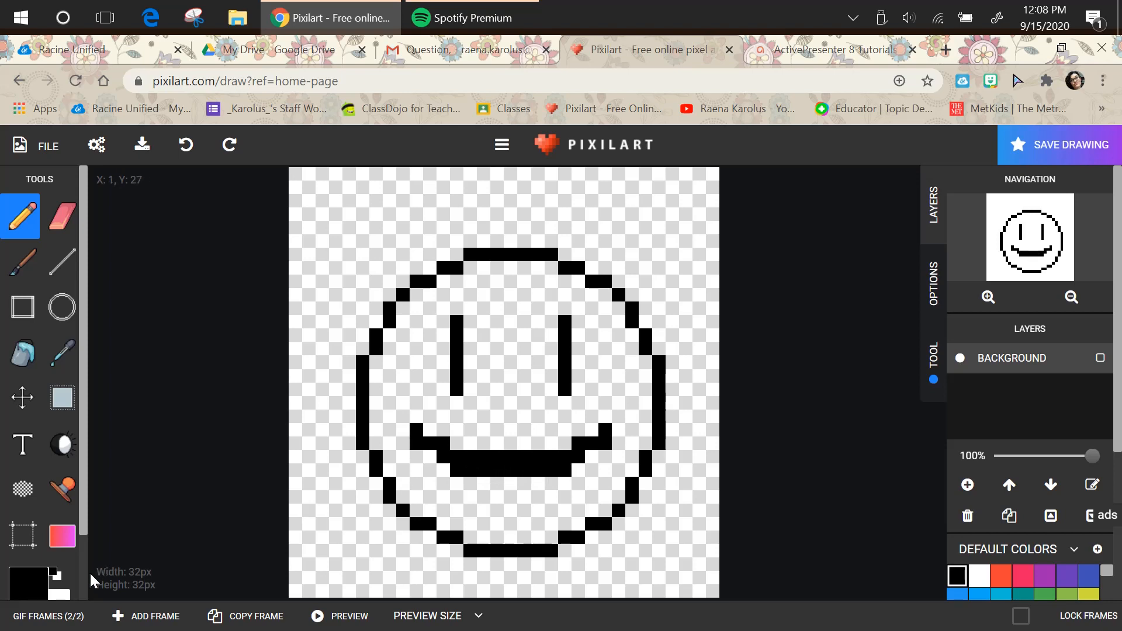
left_click(245, 616)
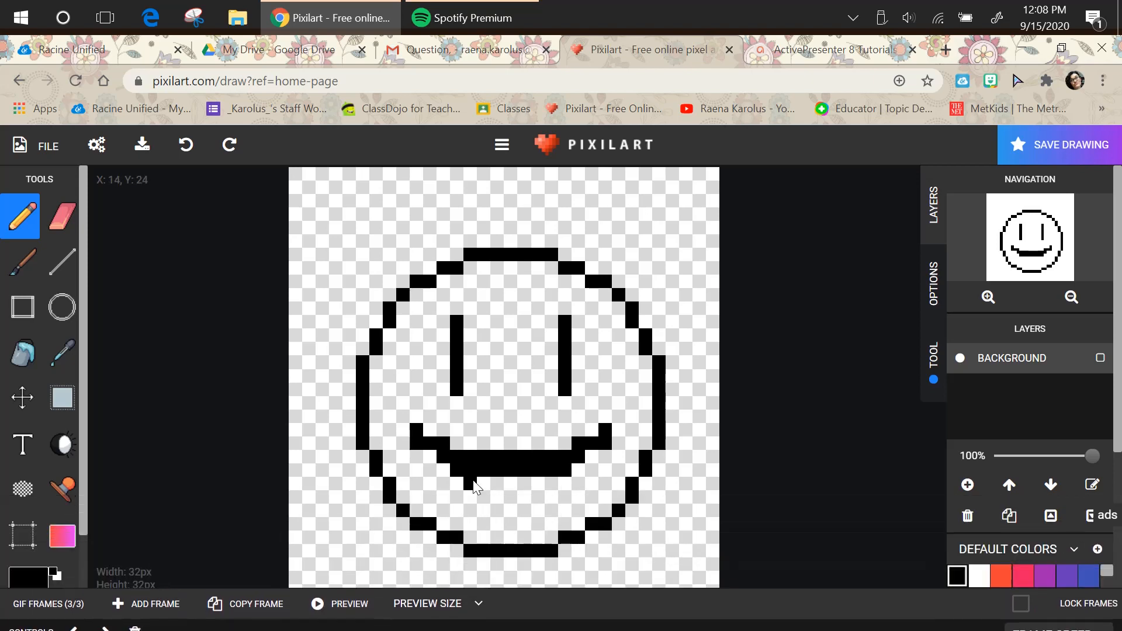
left_click_drag(466, 482, 546, 482)
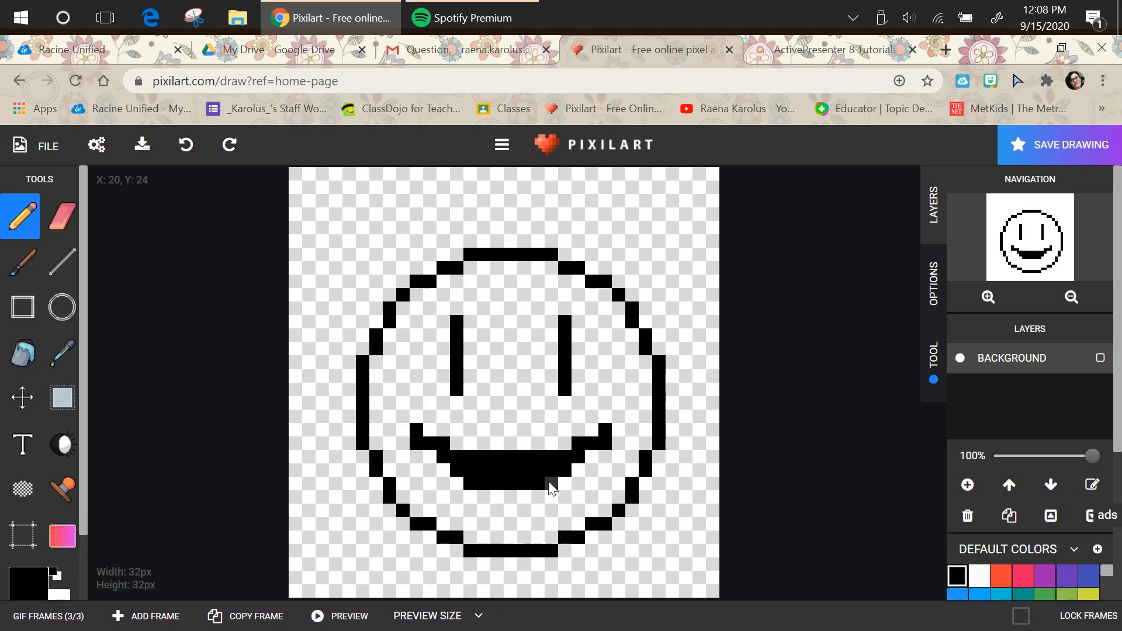
left_click(245, 616)
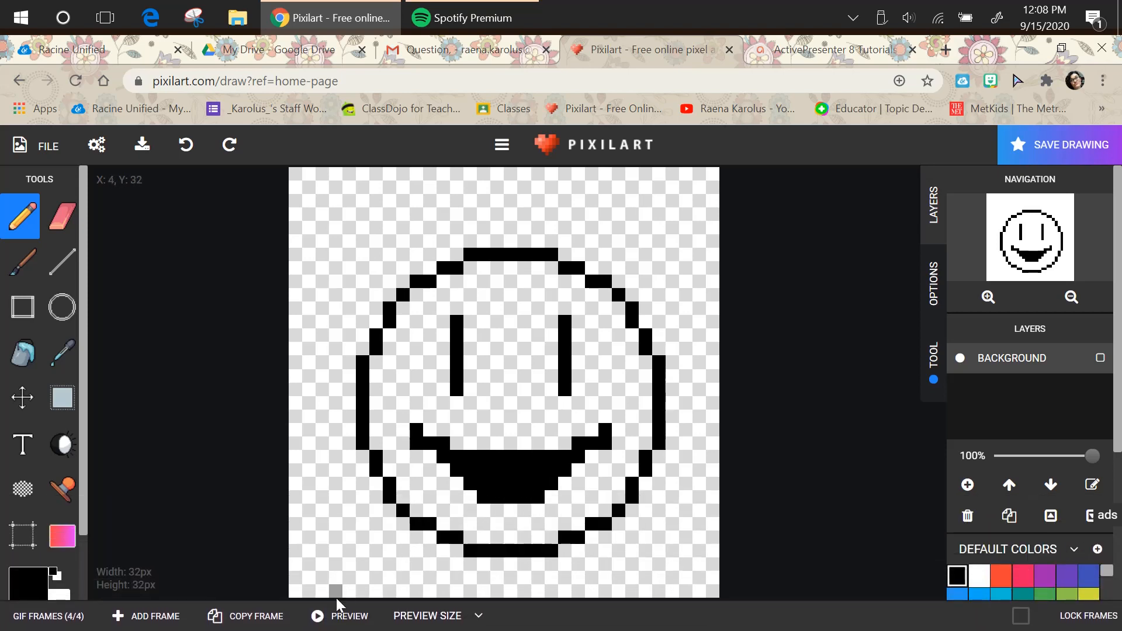
Build frames 5 to 7 by copying the preceding frame each time and erasing the lowest row of the mouth.
left_click(259, 624)
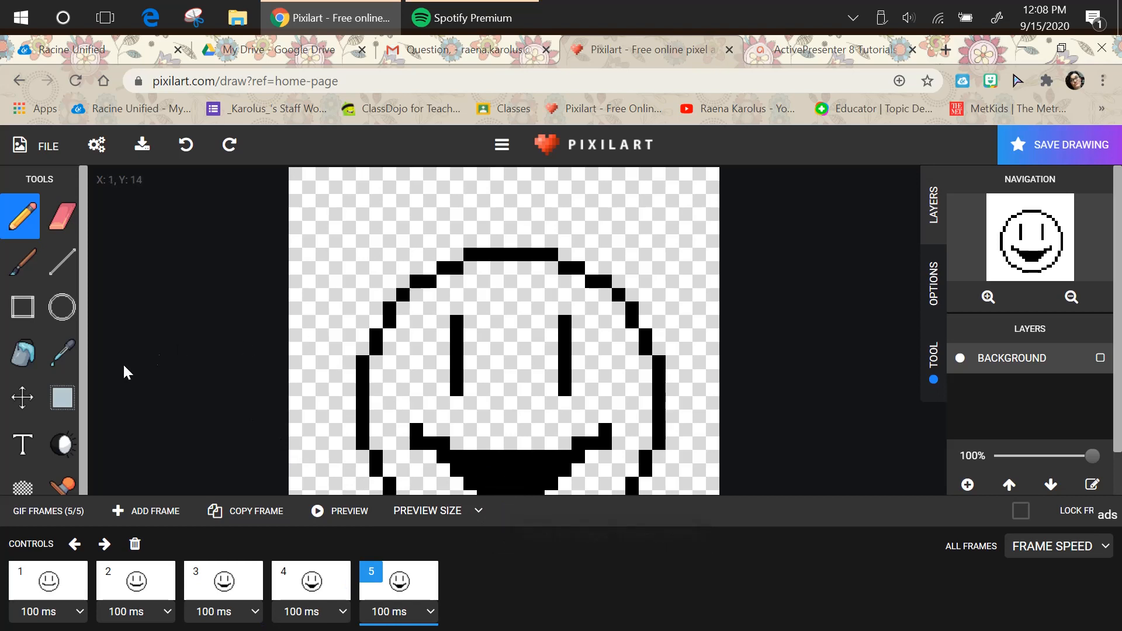
left_click(61, 217)
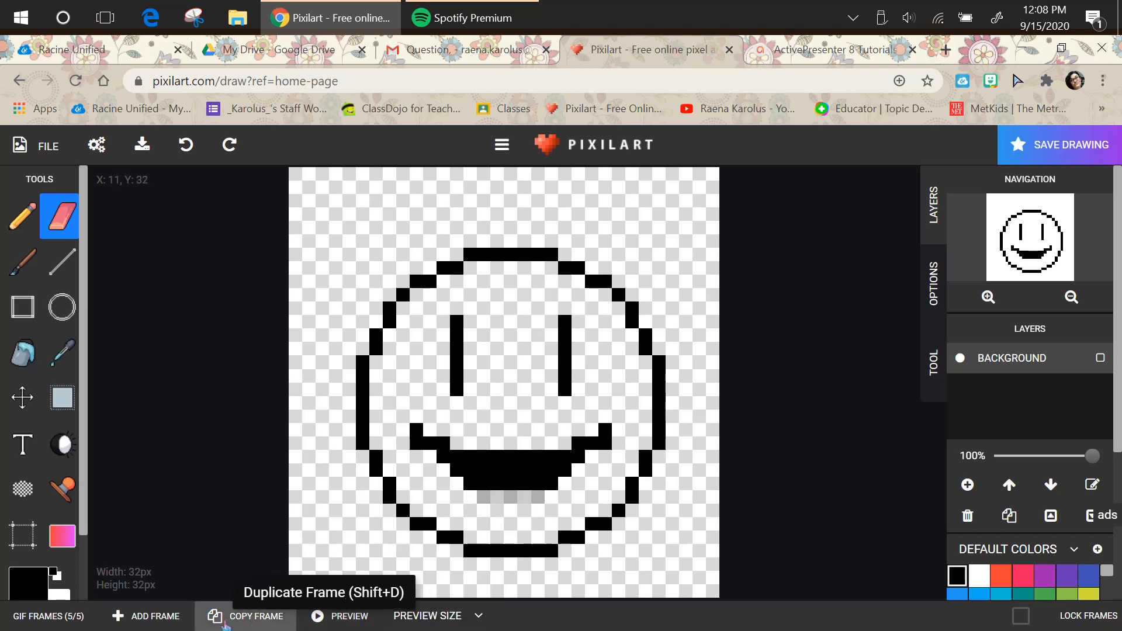
left_click(231, 615)
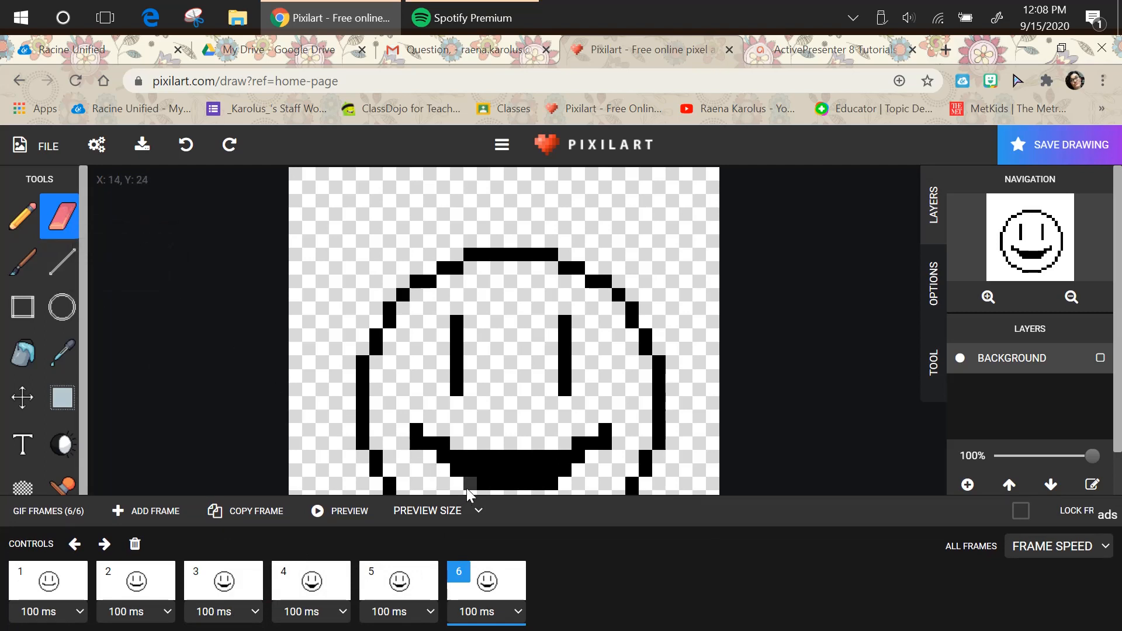
left_click_drag(466, 489, 517, 489)
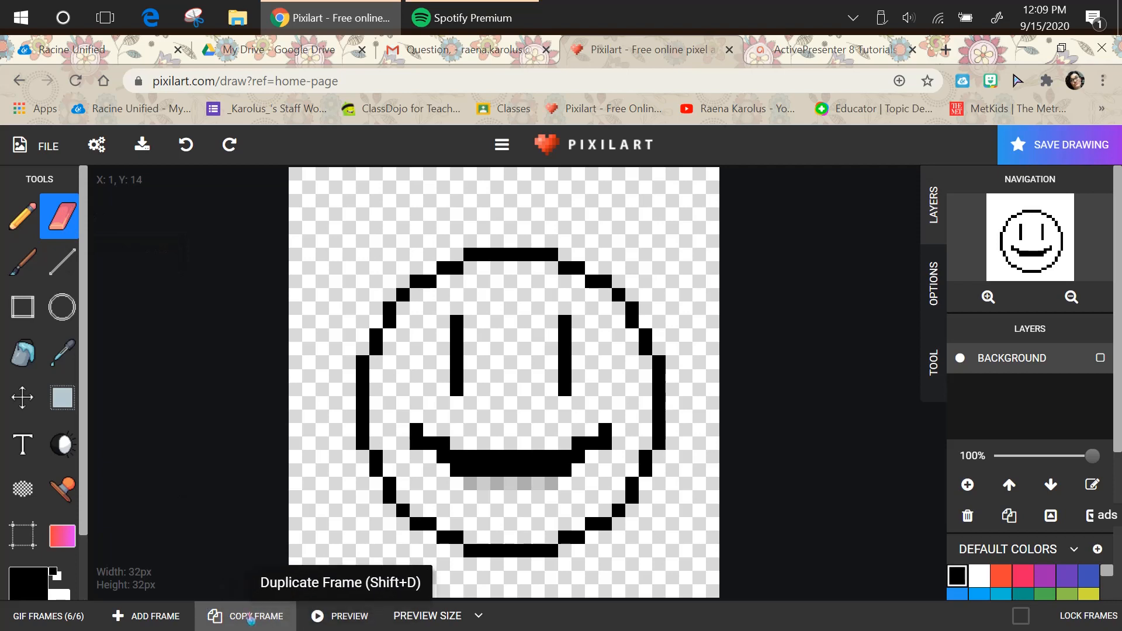
left_click(251, 616)
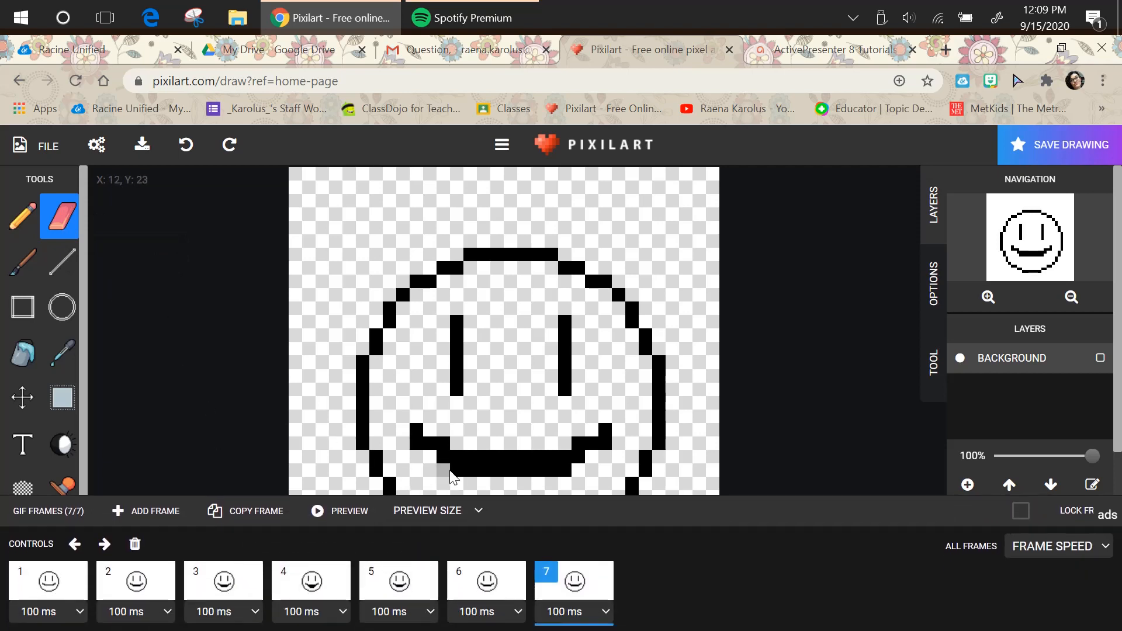
left_click_drag(453, 471, 545, 473)
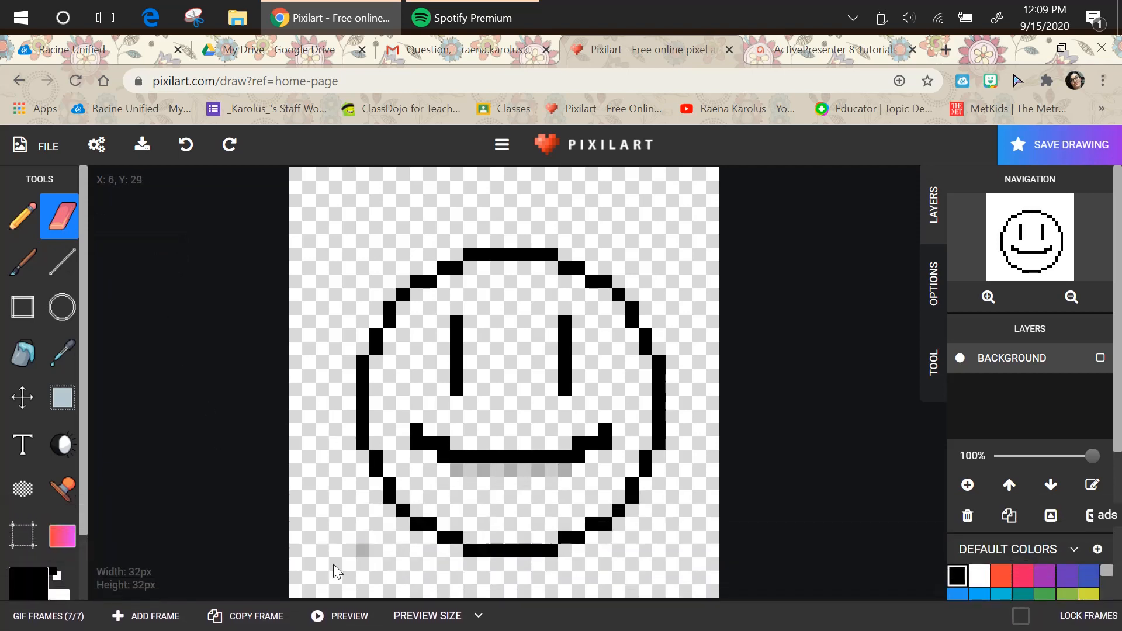
Duplicate frame 7 as frame 8 and compare the mouth across frames 6, 7 and 8.
left_click(253, 616)
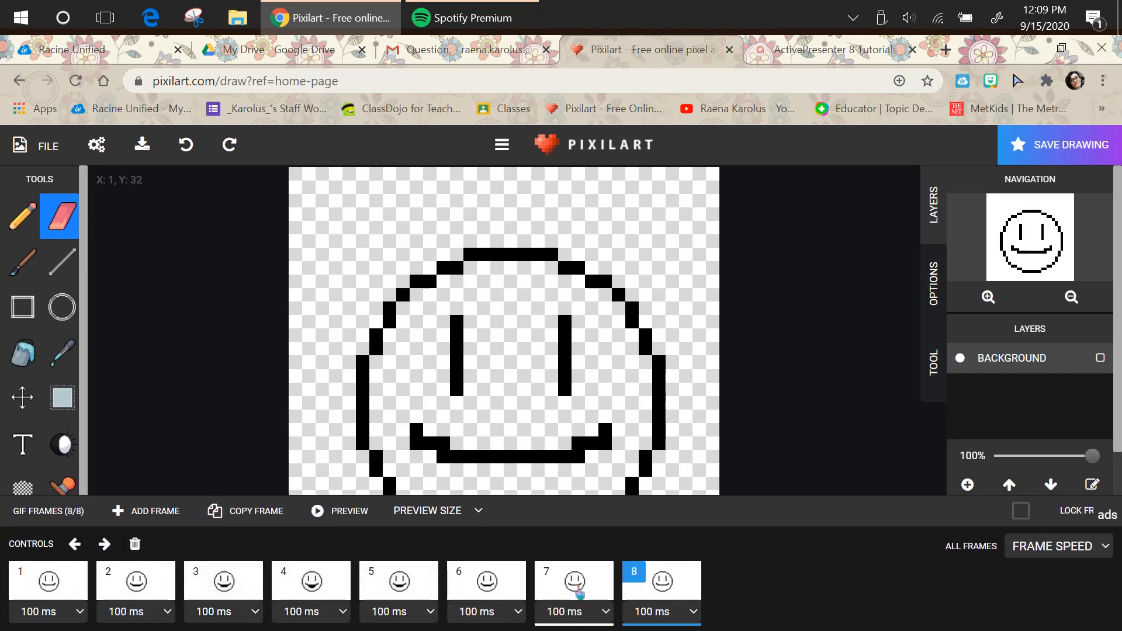
left_click(579, 594)
left_click(636, 595)
left_click(606, 595)
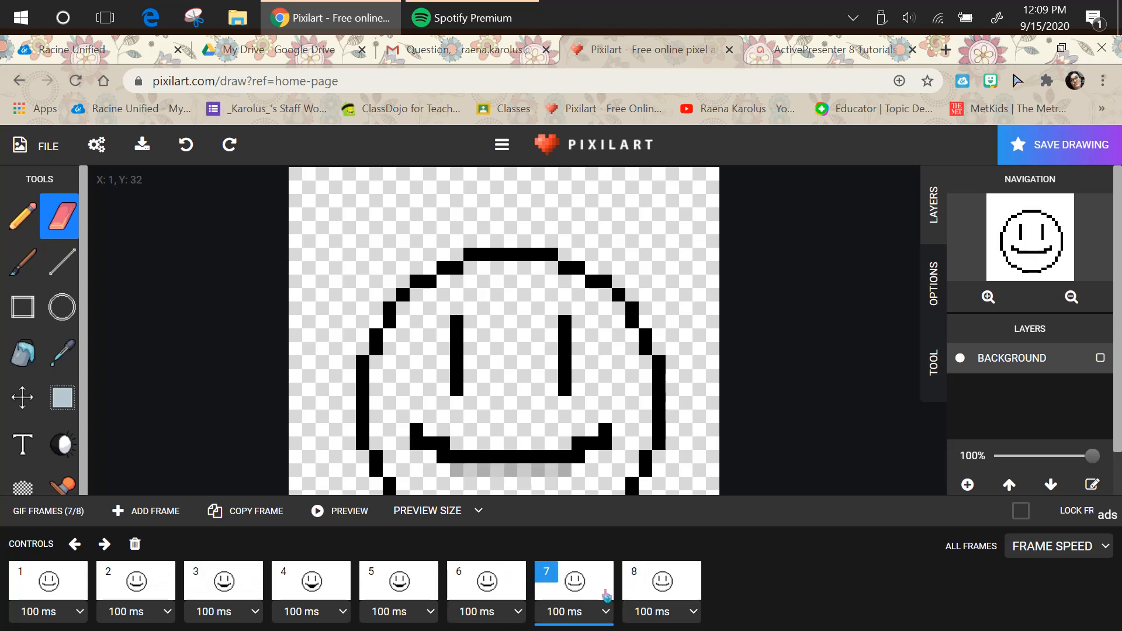
left_click(491, 587)
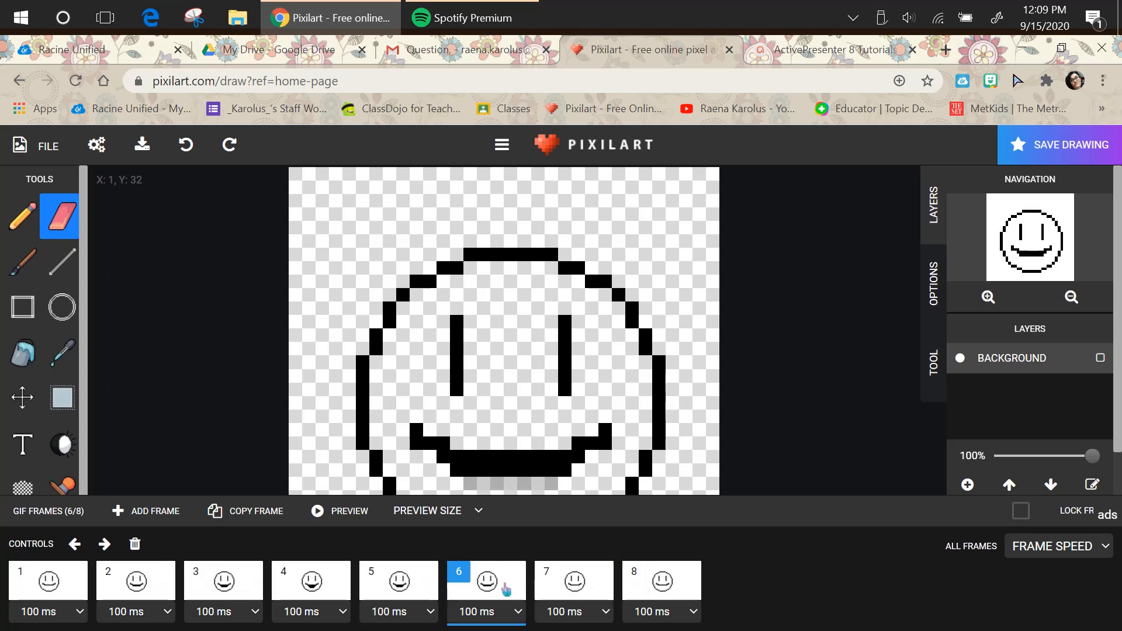
left_click(604, 593)
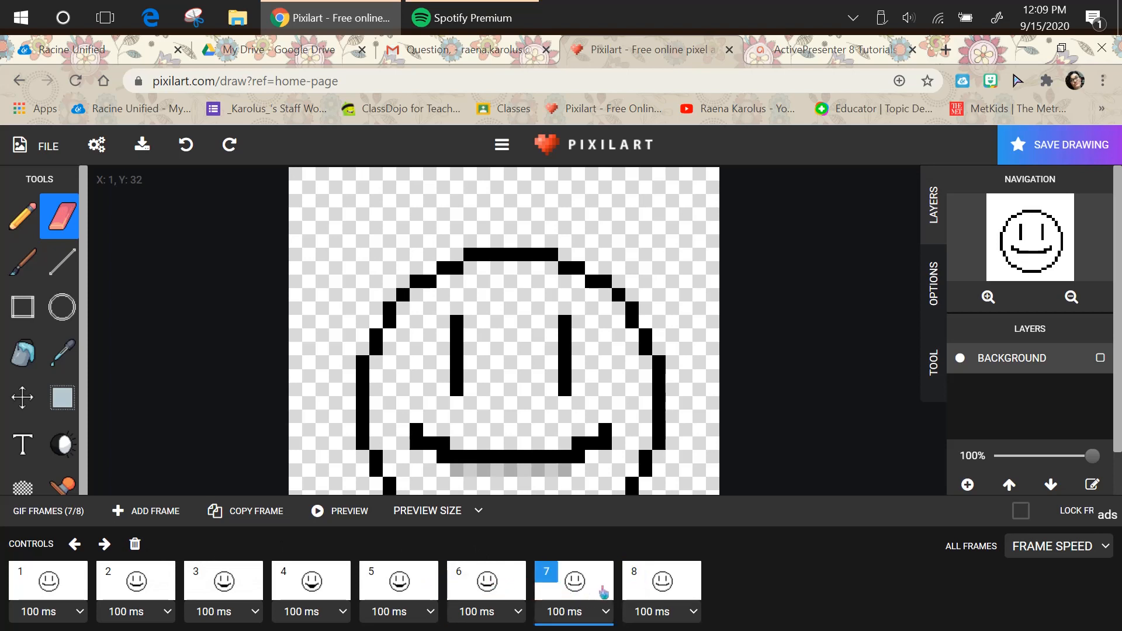
left_click(645, 596)
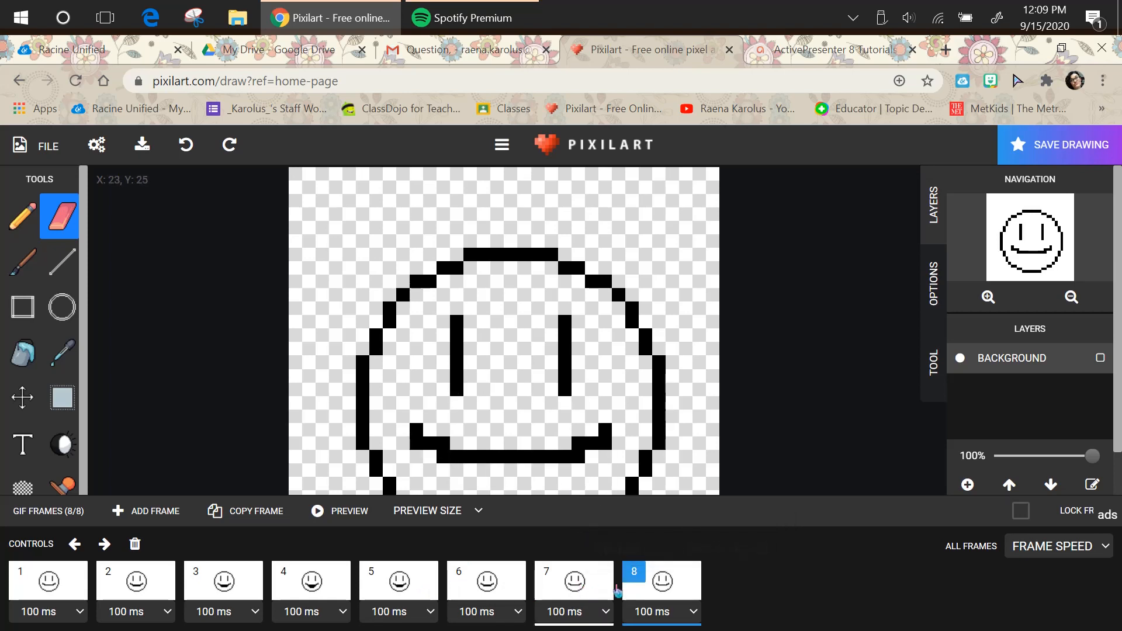
Preview the smiley face animation, then close the preview and dismiss the advertisement covering the canvas.
left_click(338, 518)
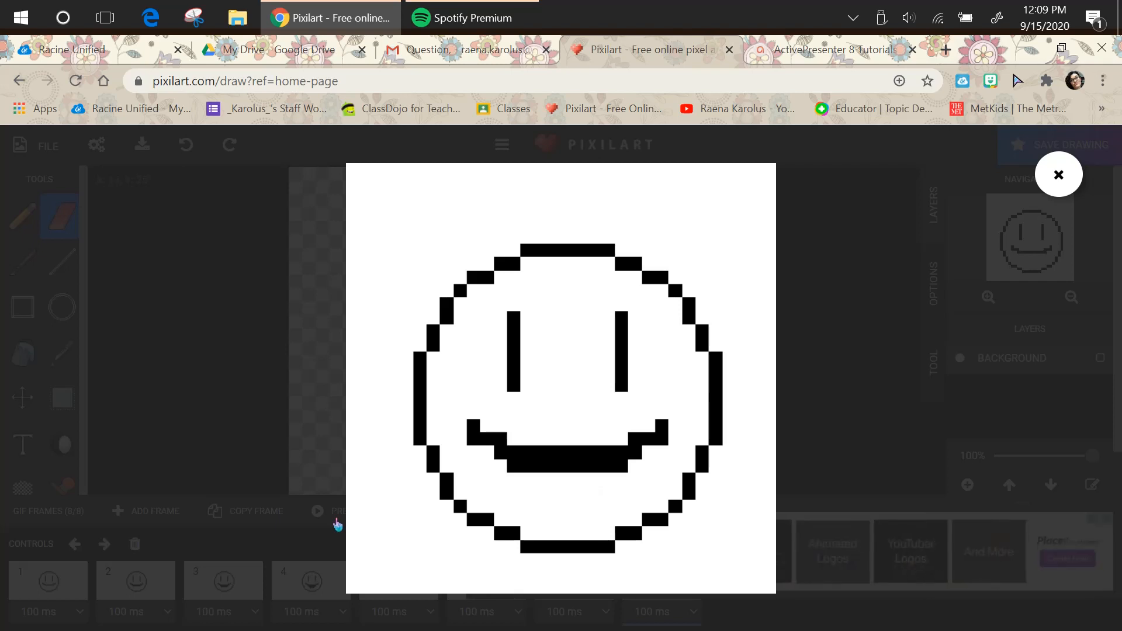
mouse_move(430, 345)
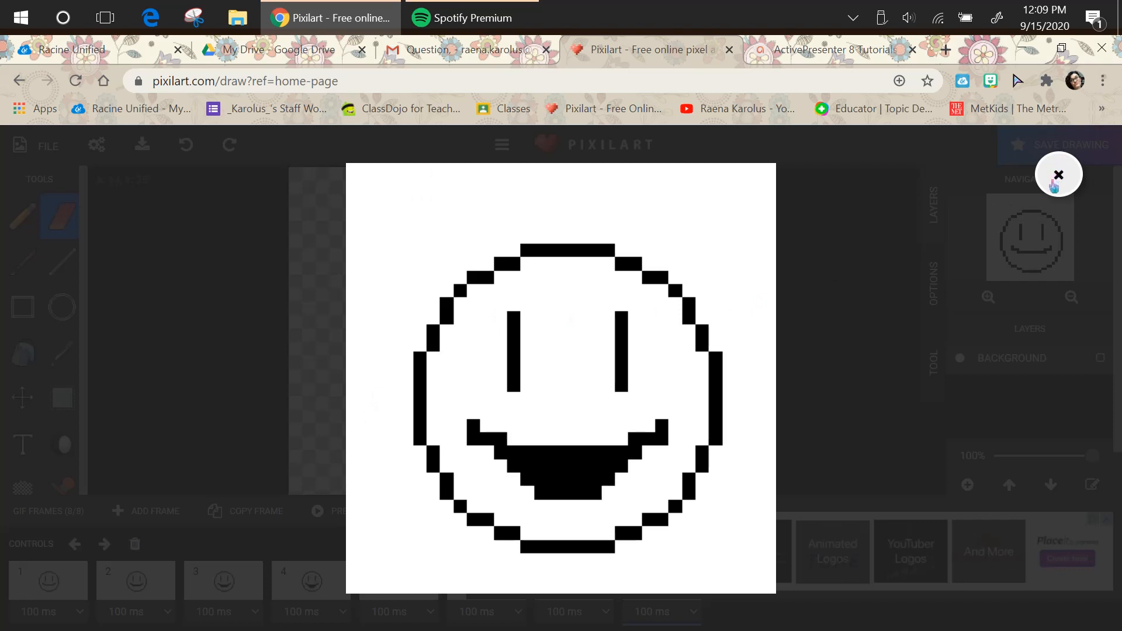
left_click(1056, 185)
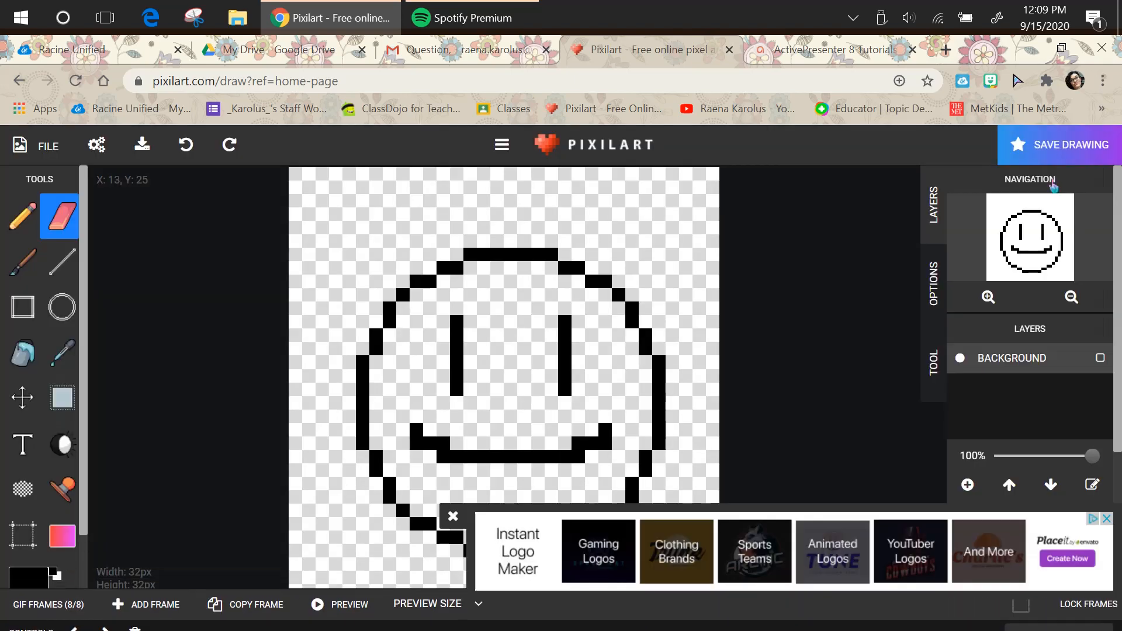
left_click(453, 516)
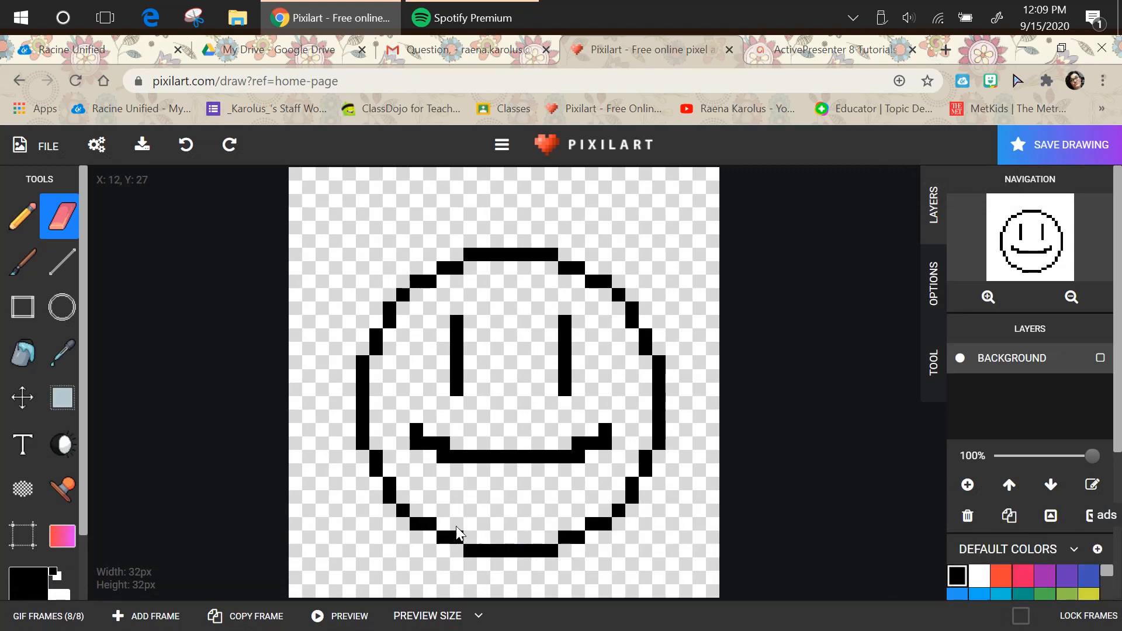
left_click(519, 617)
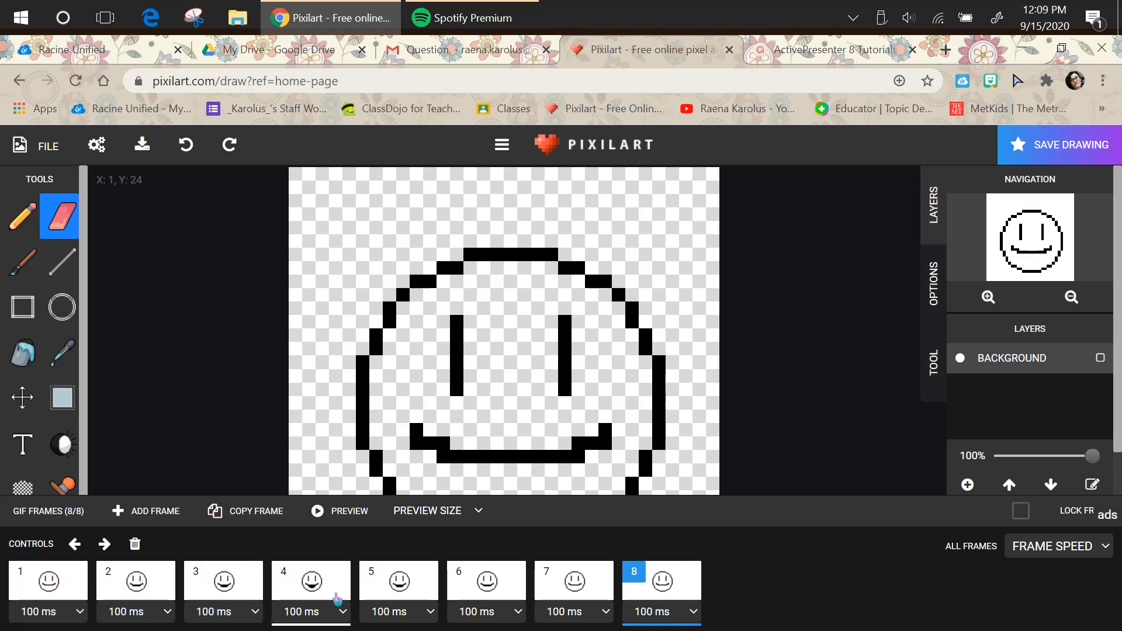
Shorten the face's right eye by erasing its top two pixels in frame 2, three in frame 3 and five in frame 4.
left_click(125, 586)
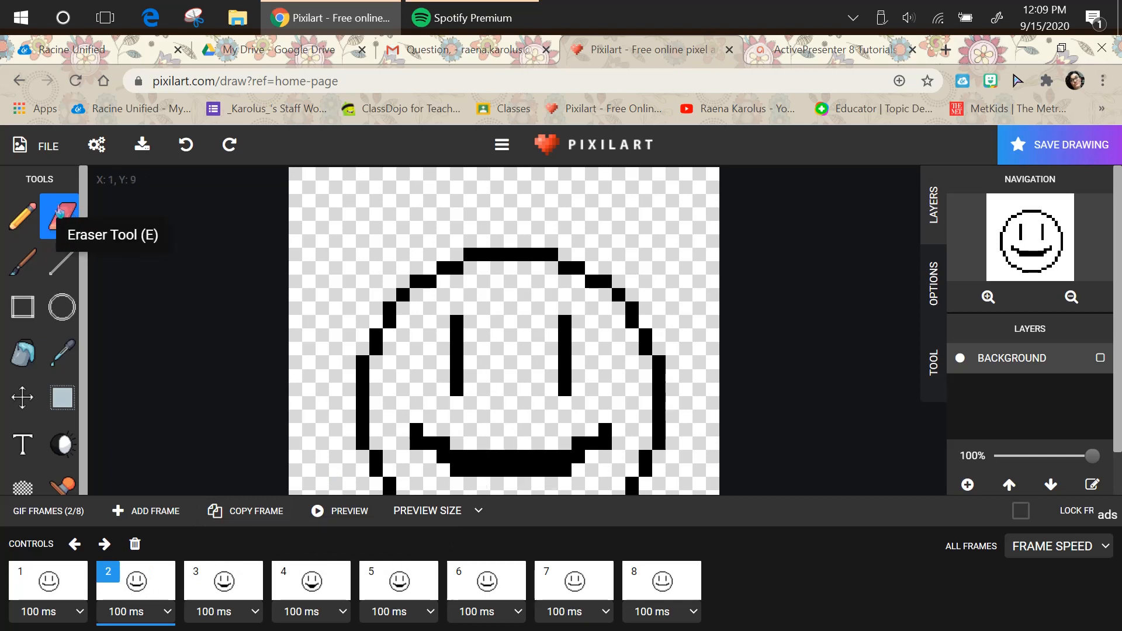
left_click(569, 327)
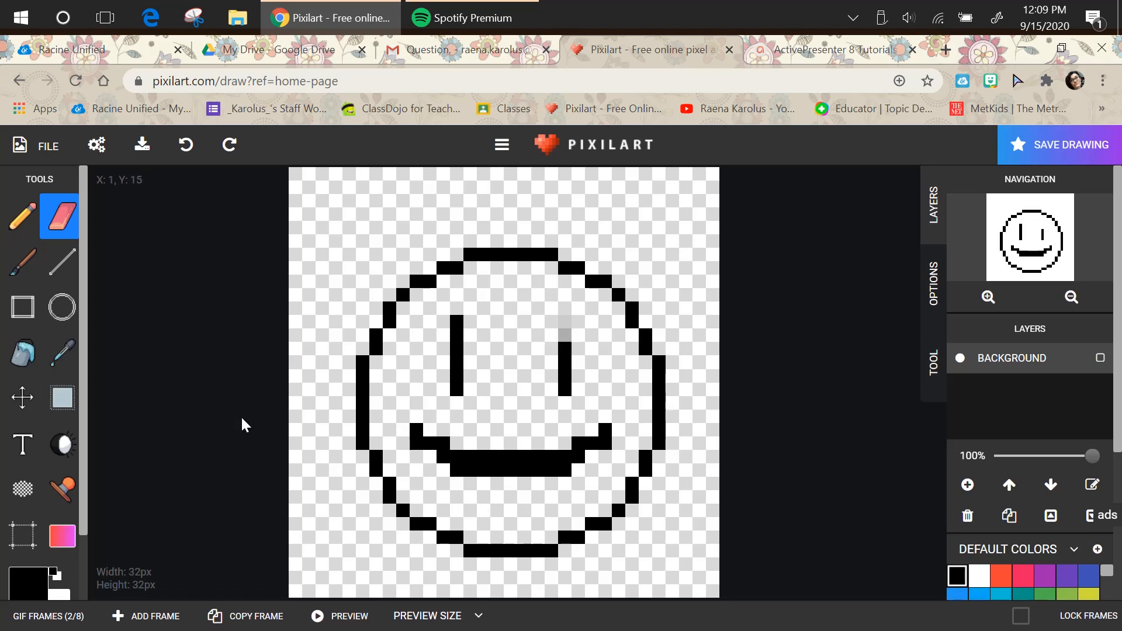
left_click(591, 615)
left_click(204, 584)
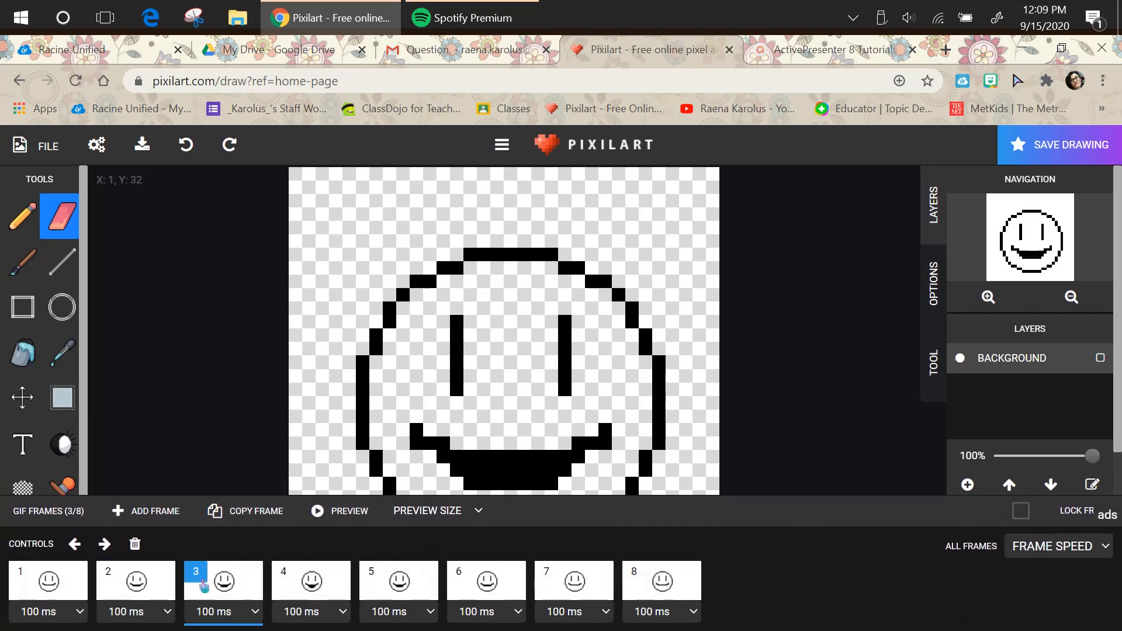
left_click_drag(563, 322, 565, 339)
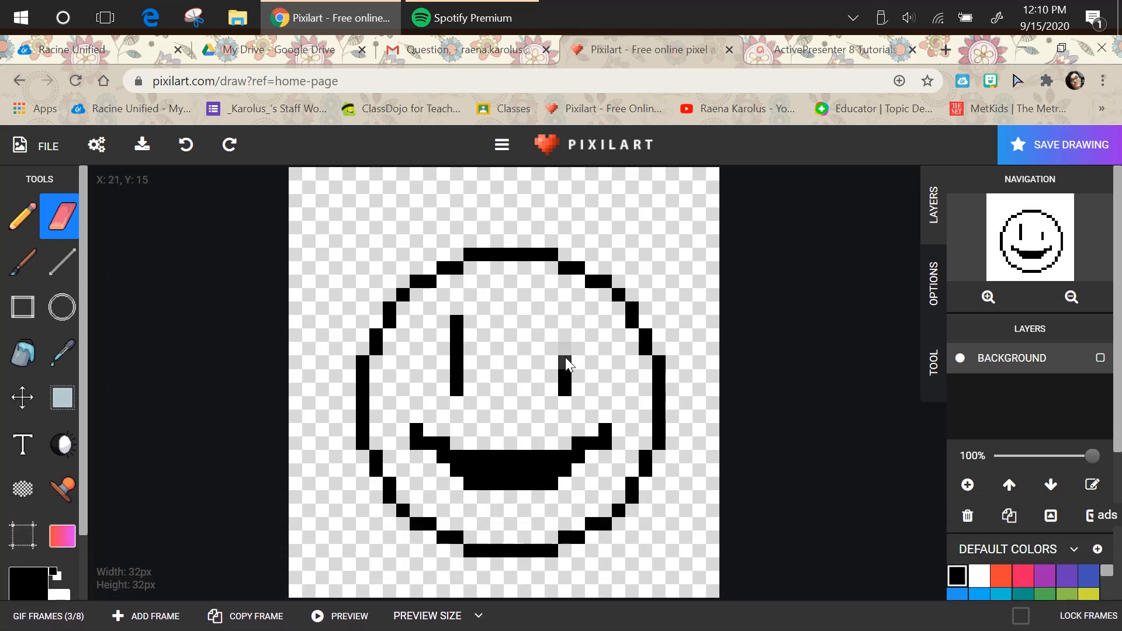
left_click(535, 620)
left_click(310, 589)
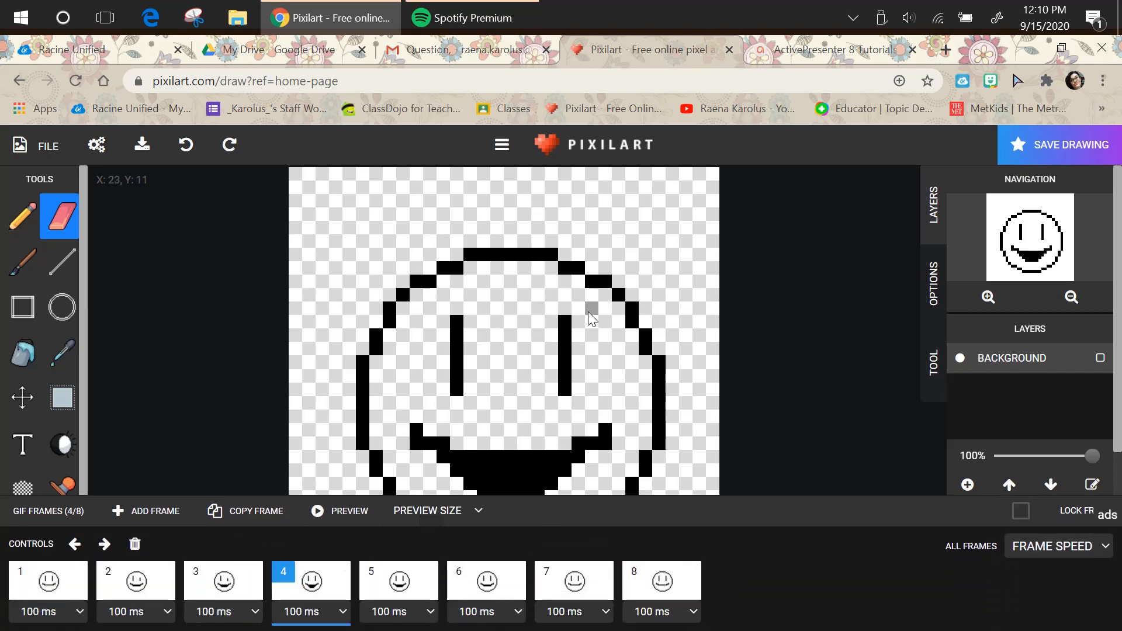
left_click_drag(563, 328, 565, 340)
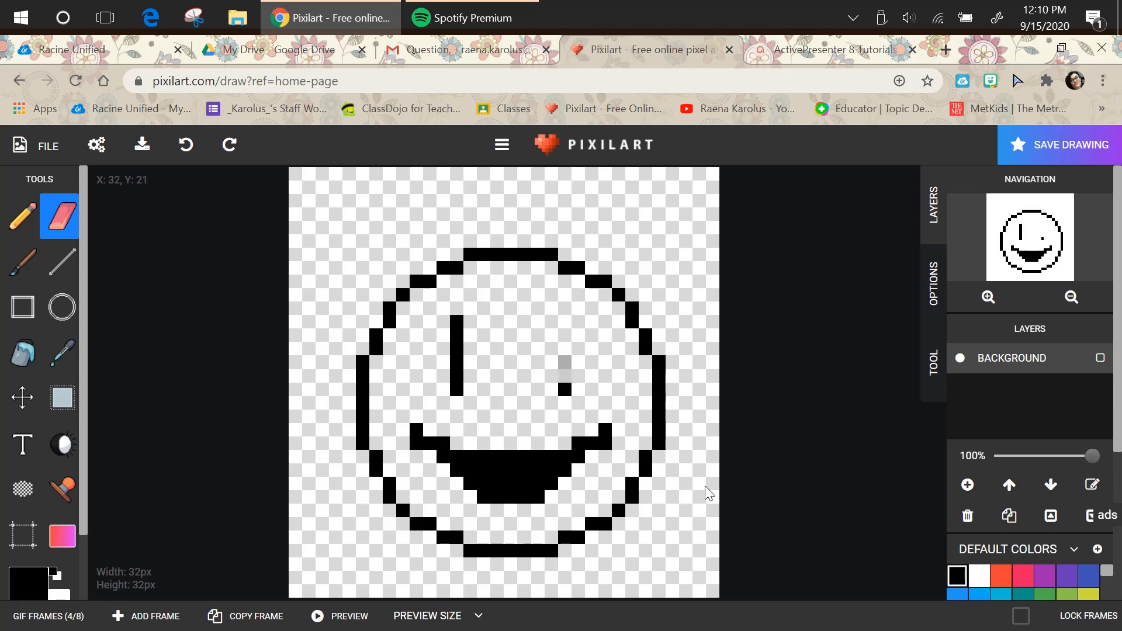
Shorten the face's right eye by erasing its top four pixels in frame 5, three in frame 6 and one in frame 7.
left_click(632, 616)
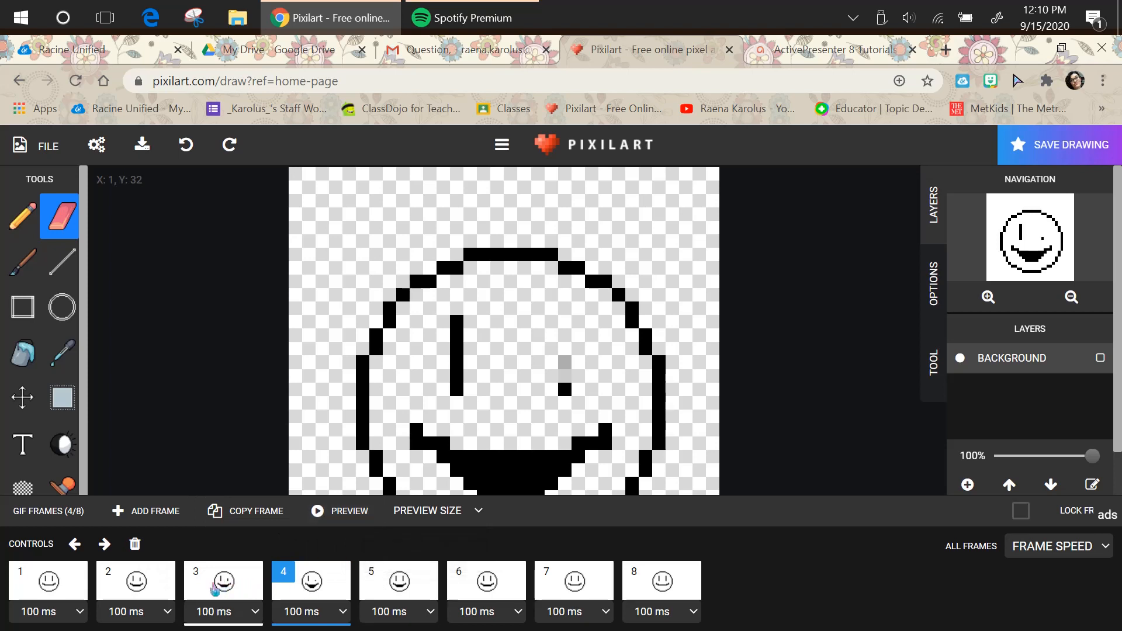
left_click(403, 595)
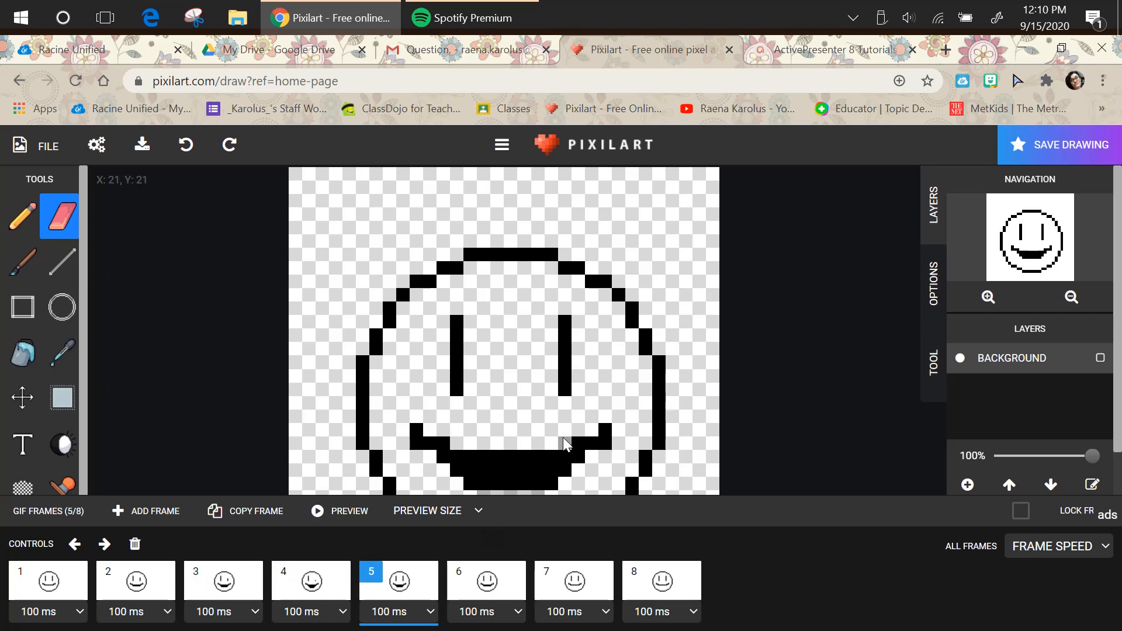
left_click_drag(560, 319, 561, 337)
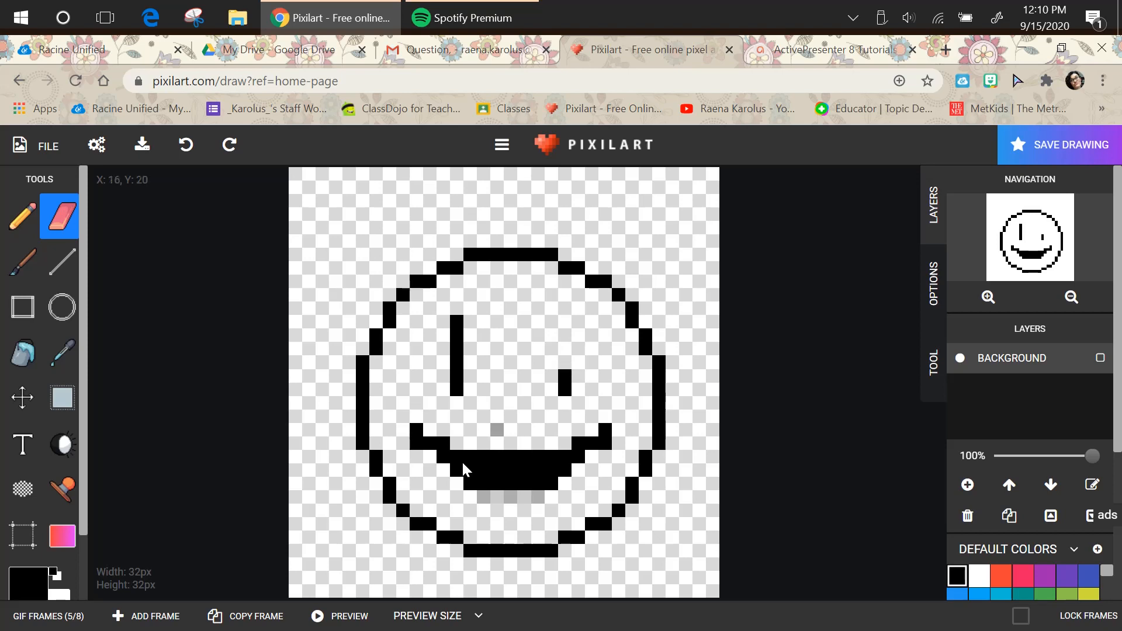
left_click(511, 622)
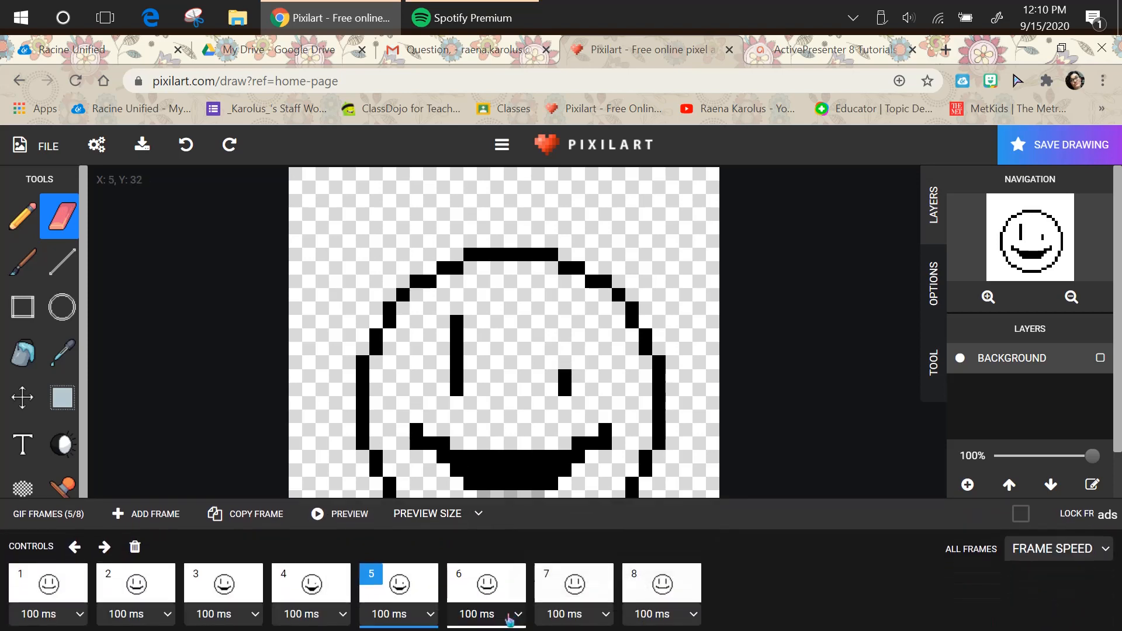
left_click(488, 588)
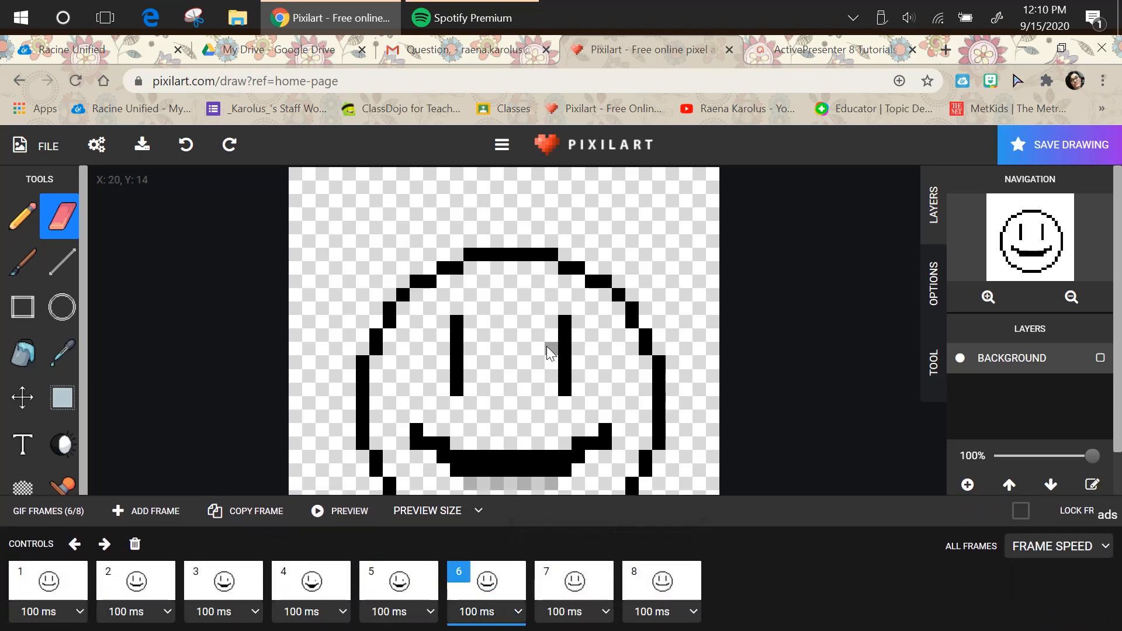
left_click(571, 325)
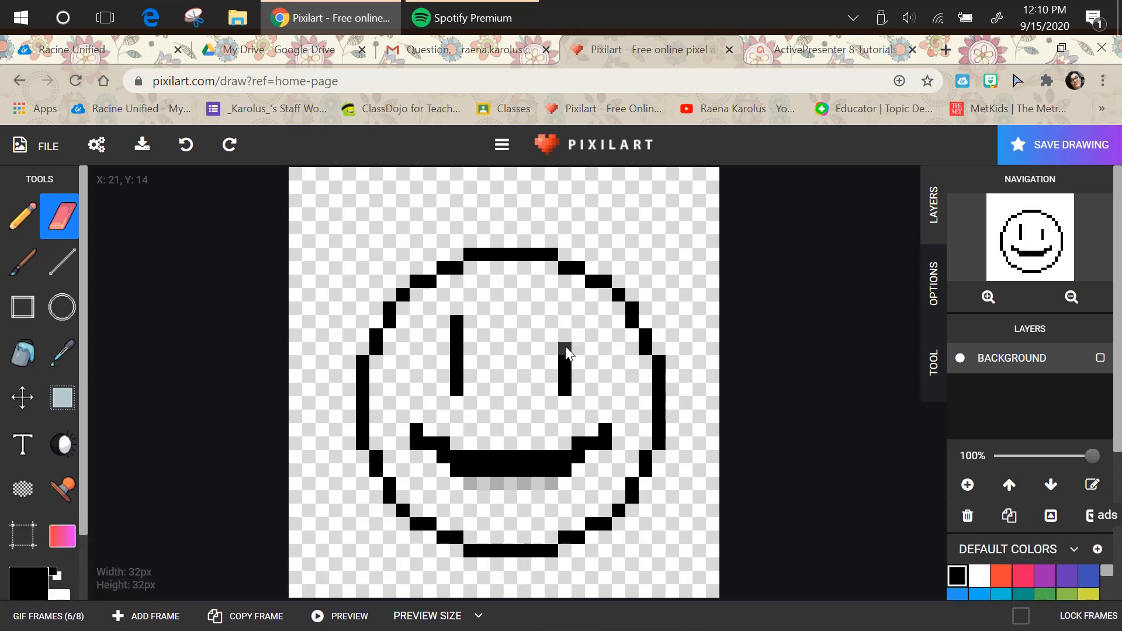
left_click(566, 346)
left_click(567, 615)
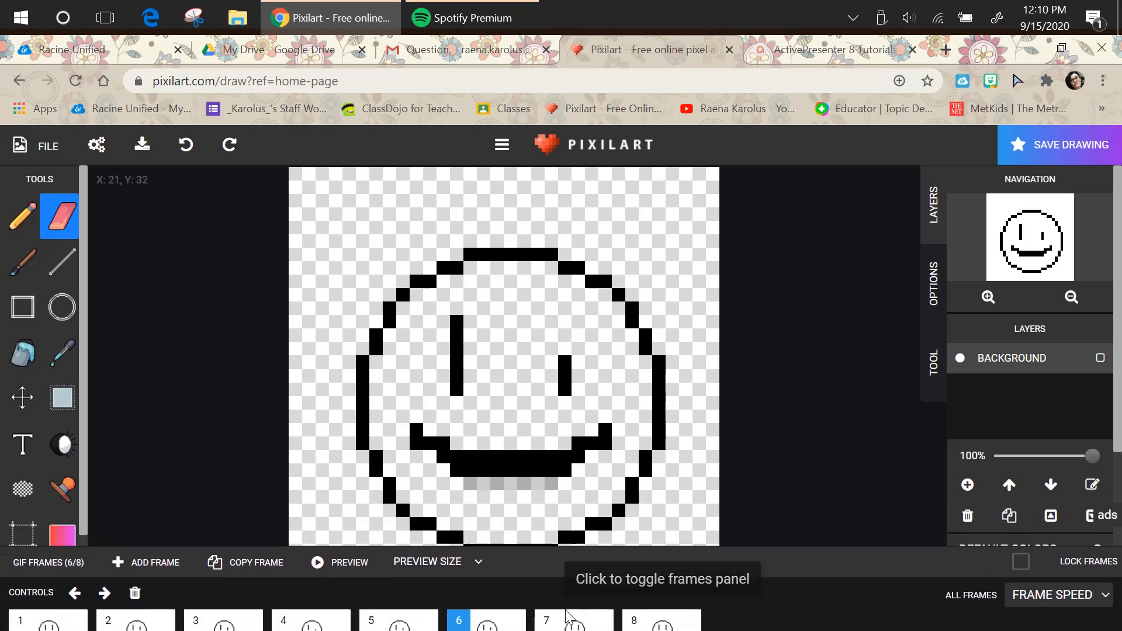
left_click(575, 582)
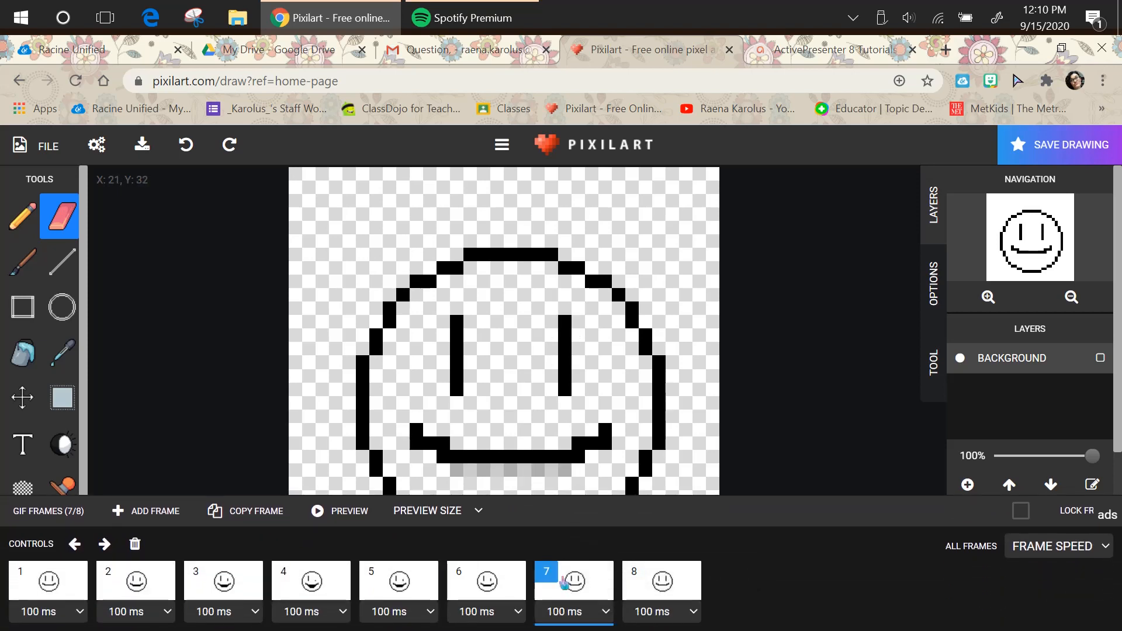
left_click(566, 325)
Preview the winking smiley animation and close the preview.
left_click(616, 563)
left_click(319, 513)
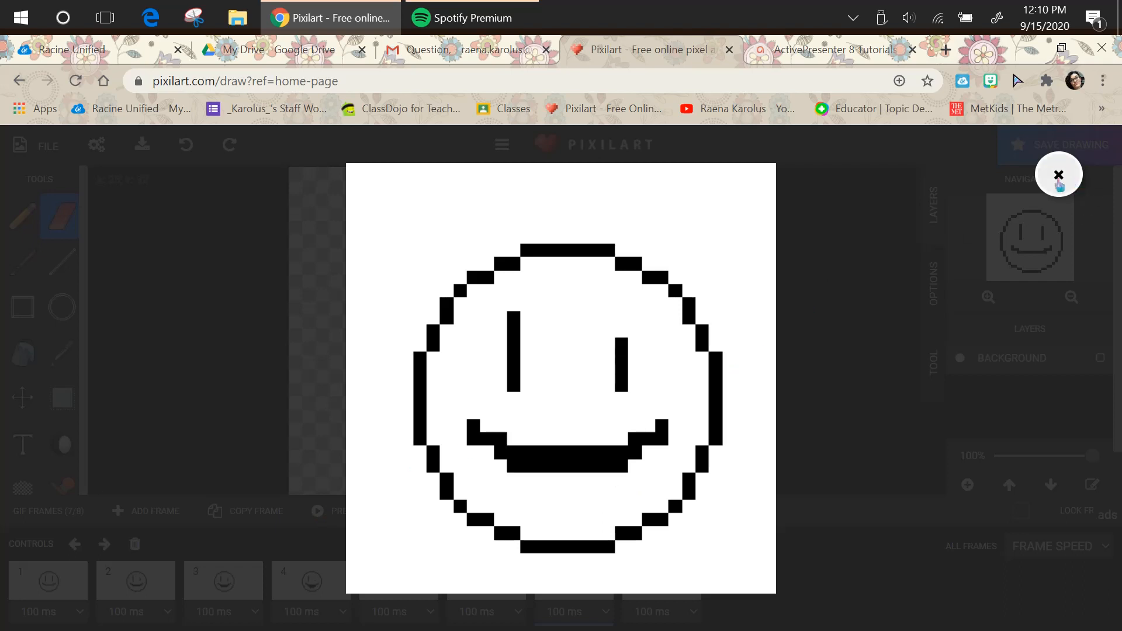
left_click(1059, 183)
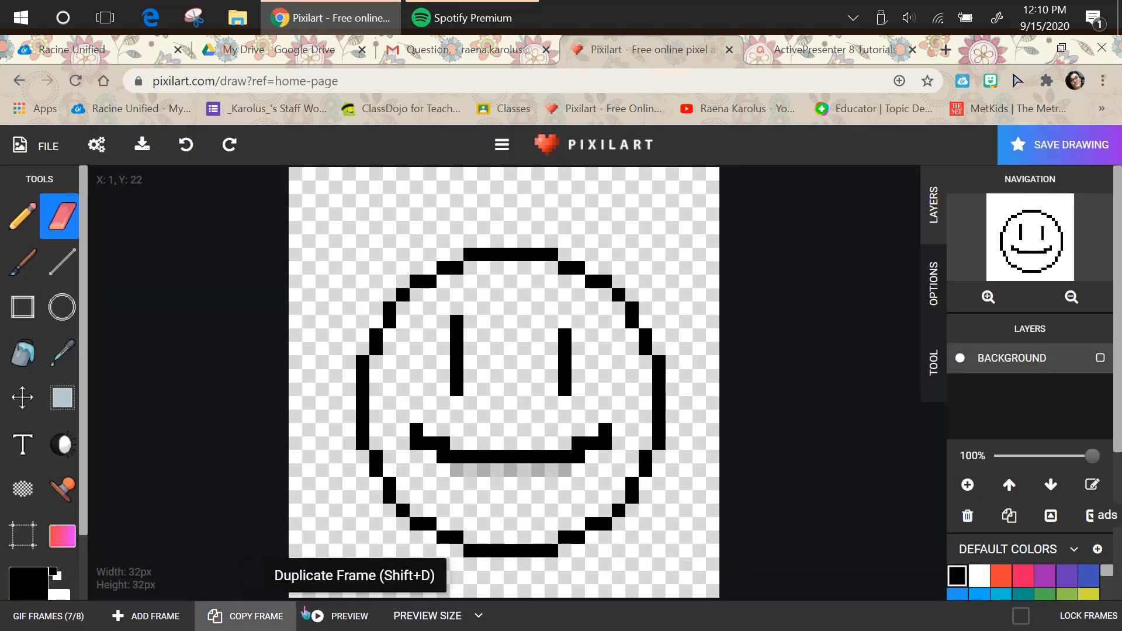
Fill the face in frame 1 with orange-red using the paint bucket.
left_click(515, 616)
left_click(114, 588)
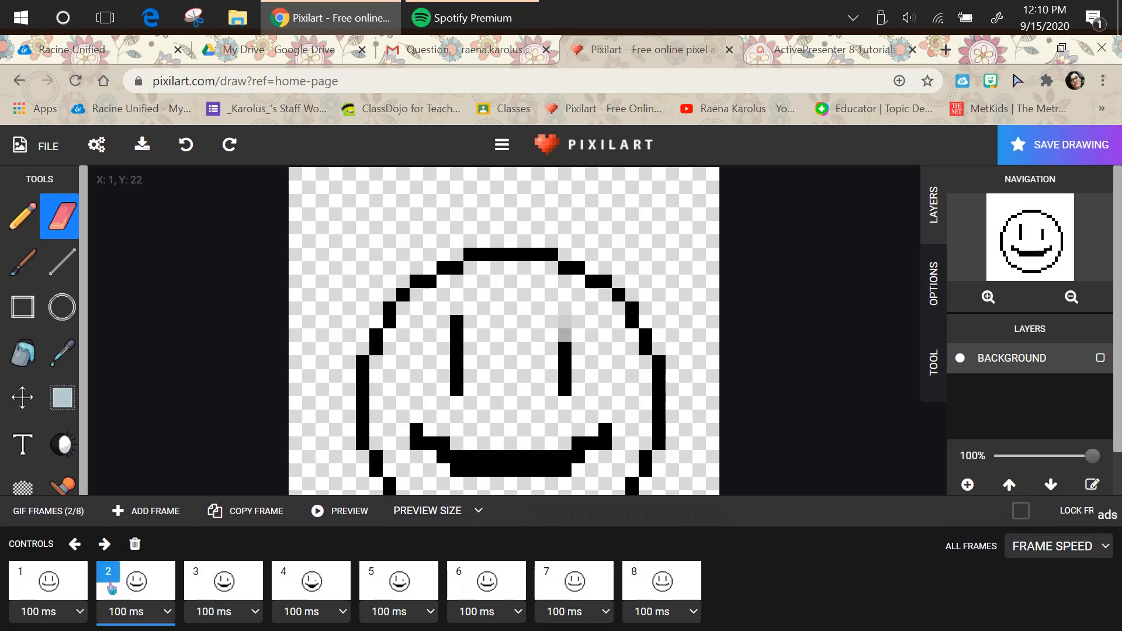
left_click(80, 589)
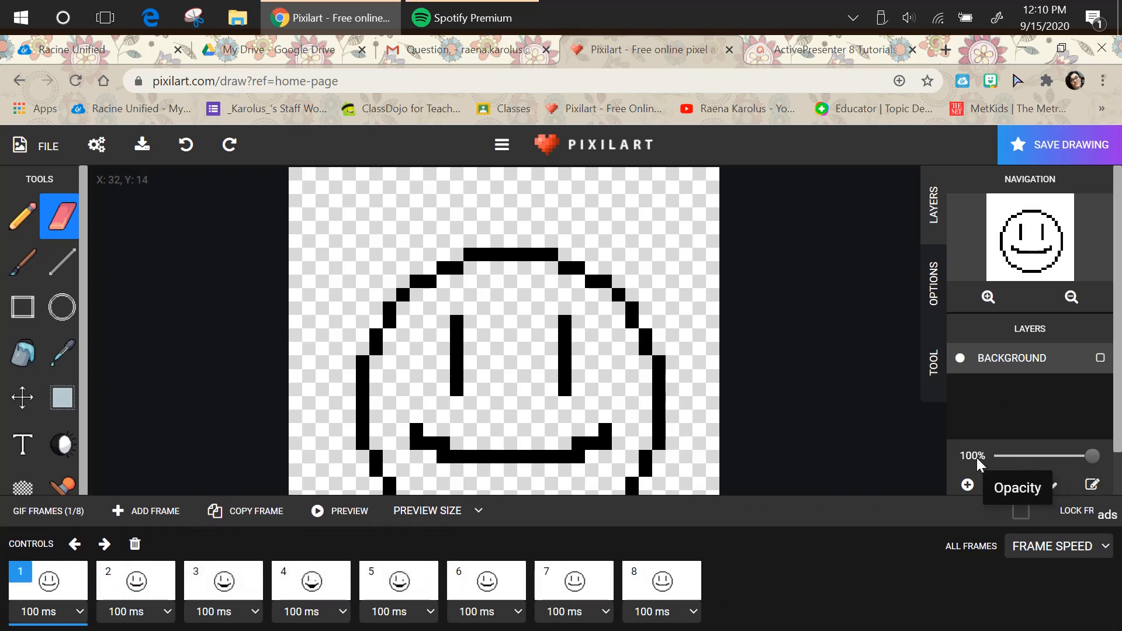
left_click(23, 353)
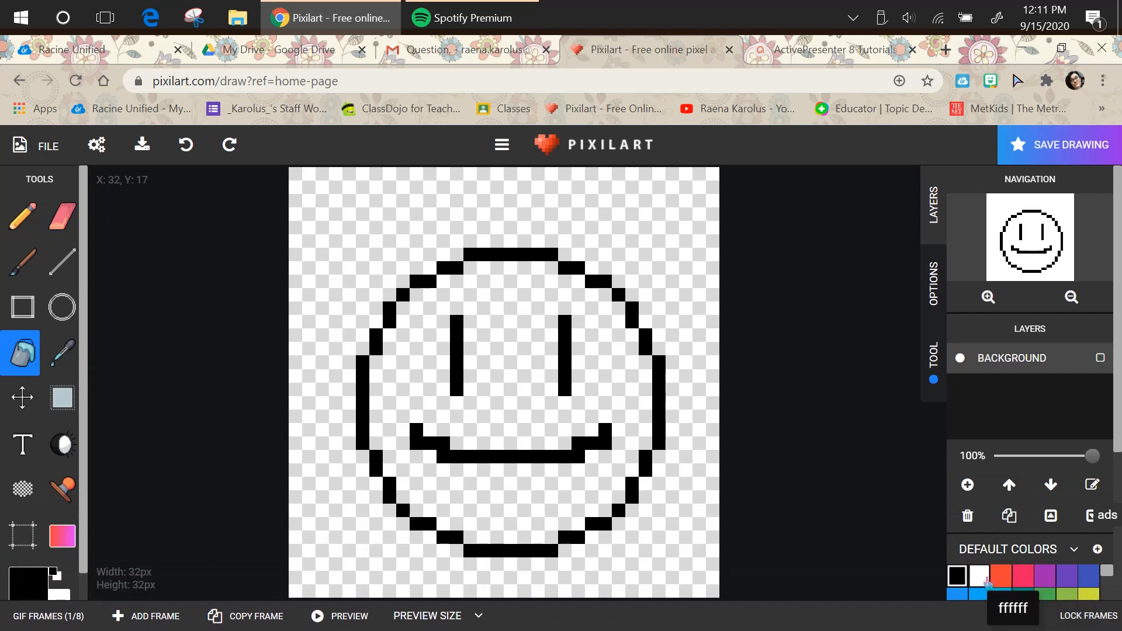
left_click(527, 413)
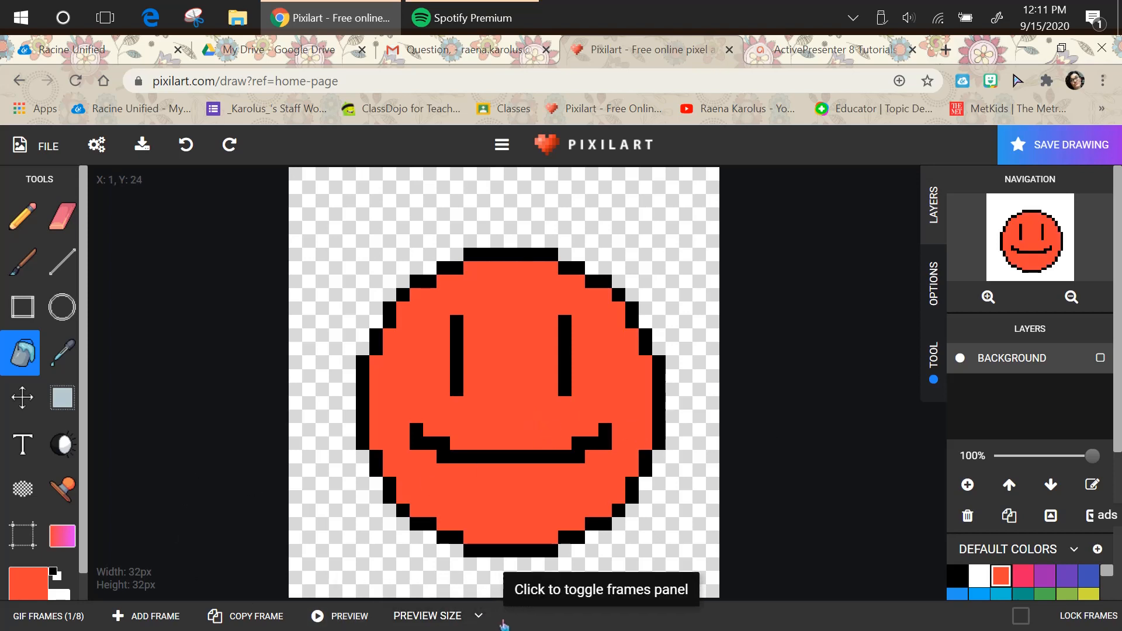
Fill the face in frame 2 with pink (E91E63).
left_click(526, 616)
left_click(151, 576)
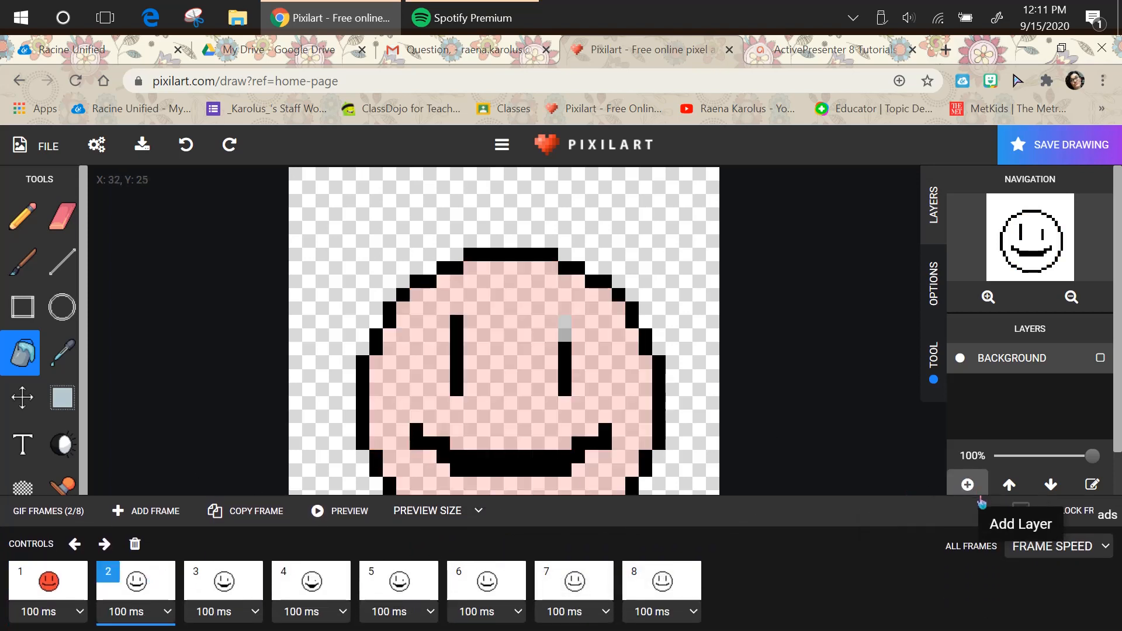
left_click(895, 473)
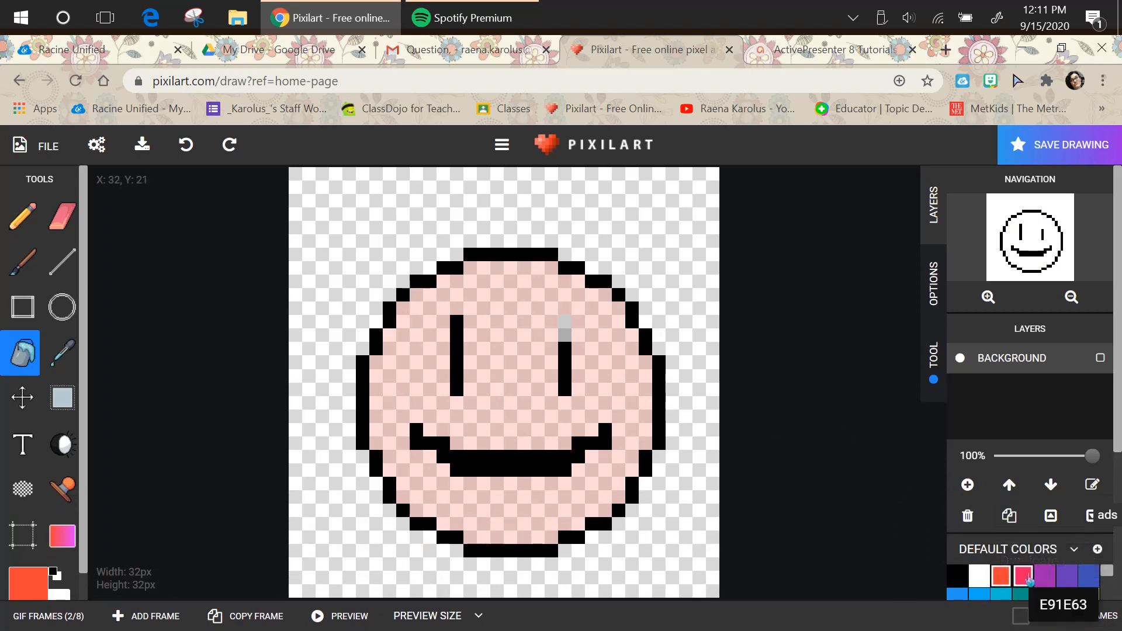
left_click(1028, 578)
left_click(495, 381)
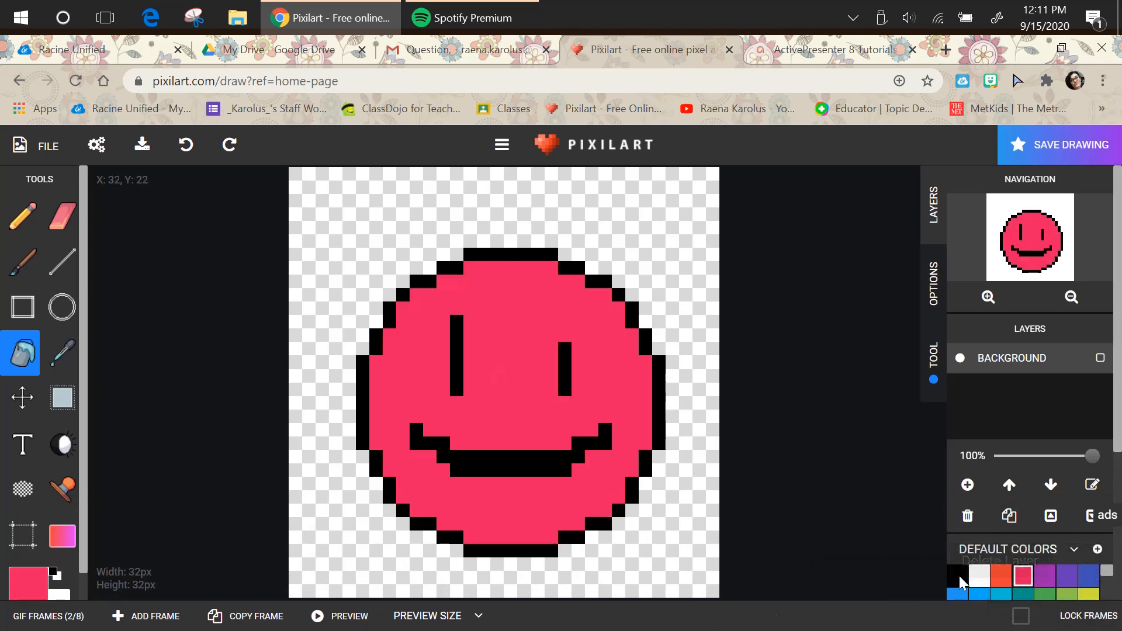
Fill the face in frame 3 with the purple that follows pink in the default colors.
left_click(652, 615)
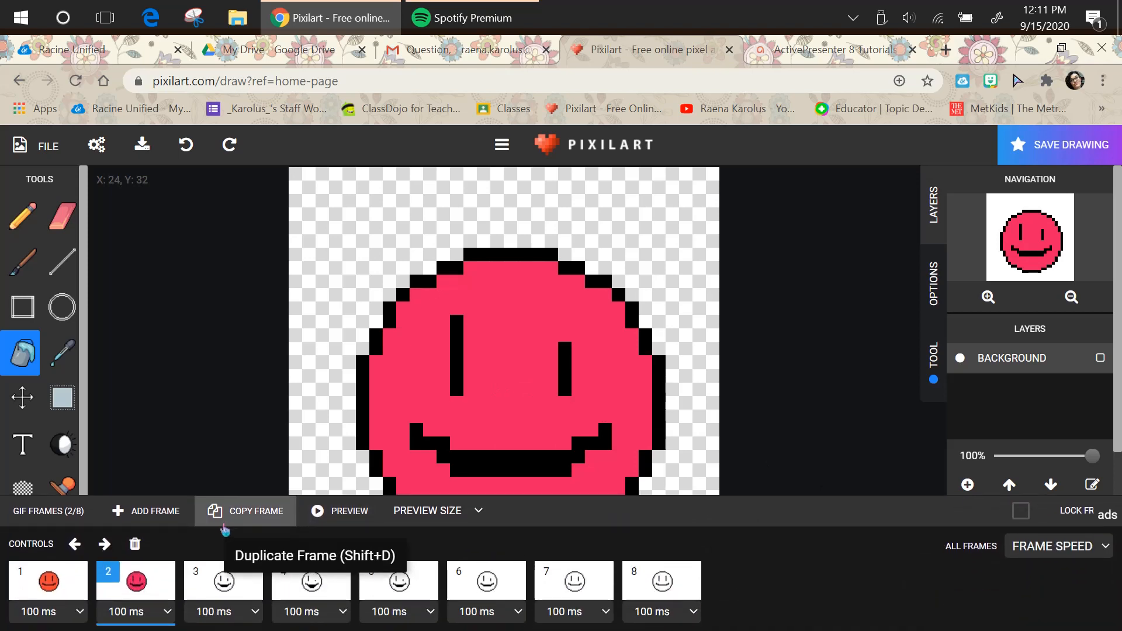
left_click(256, 576)
left_click(906, 541)
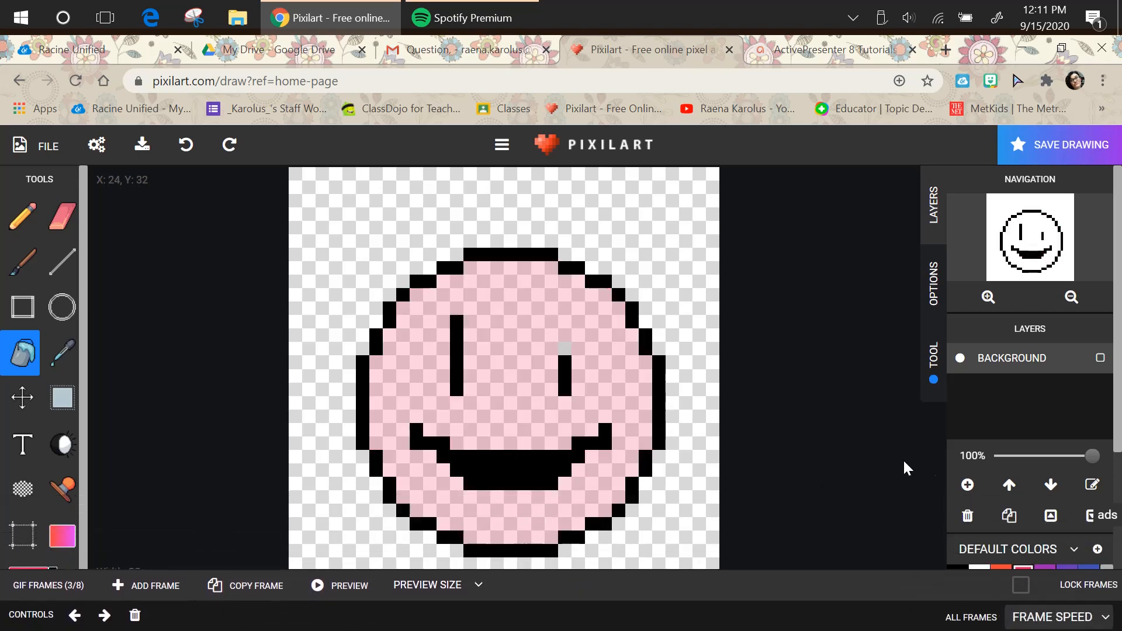
left_click(1045, 576)
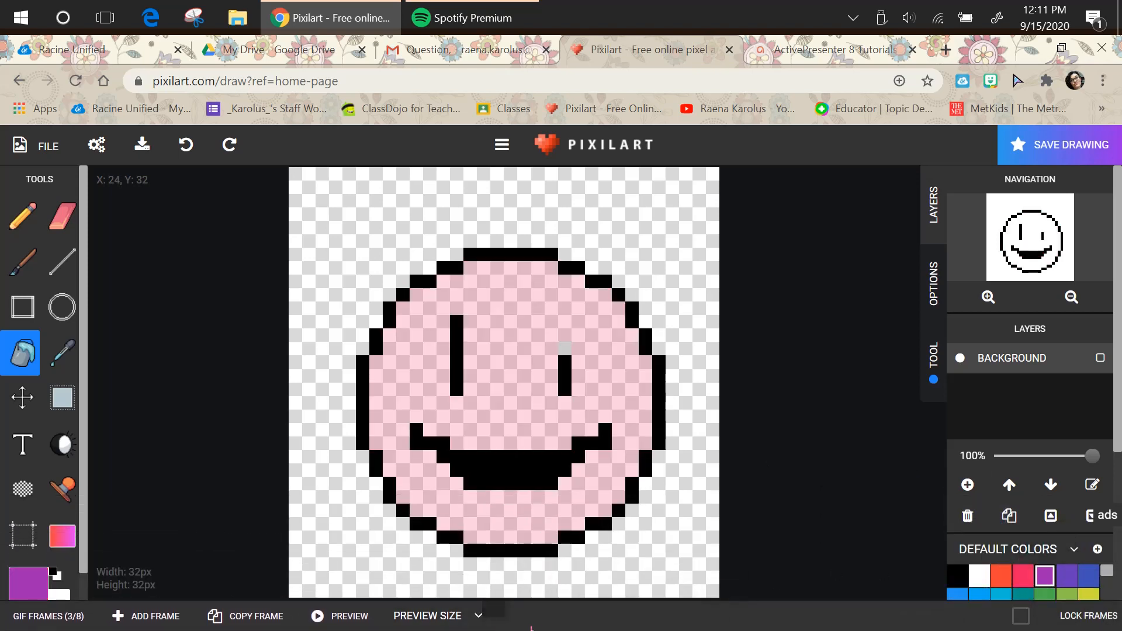
left_click(494, 617)
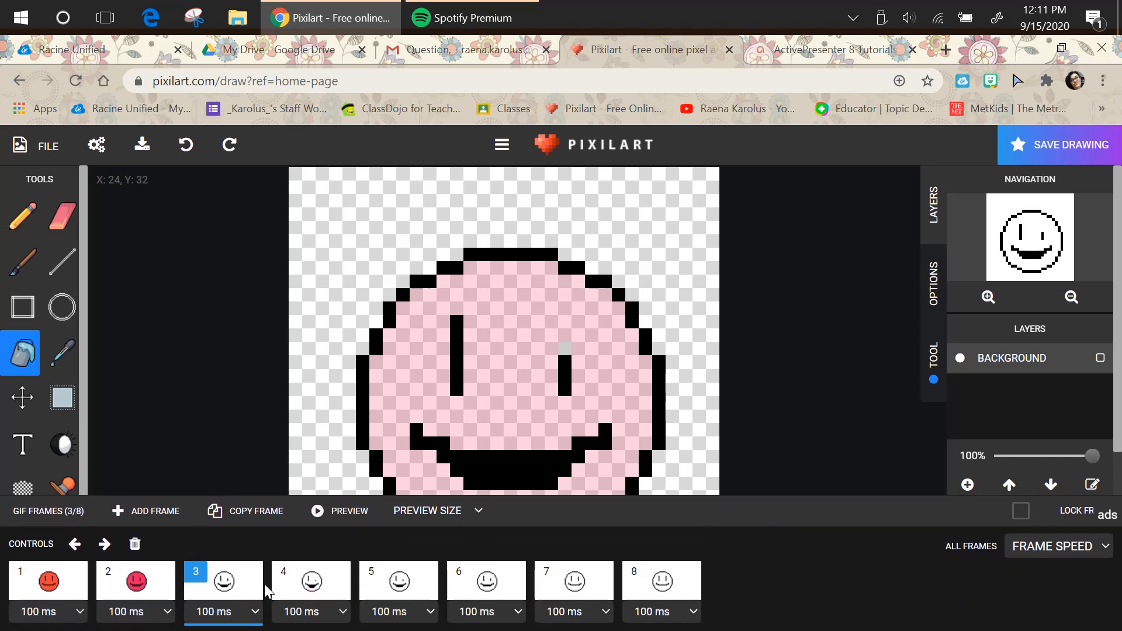
left_click(608, 364)
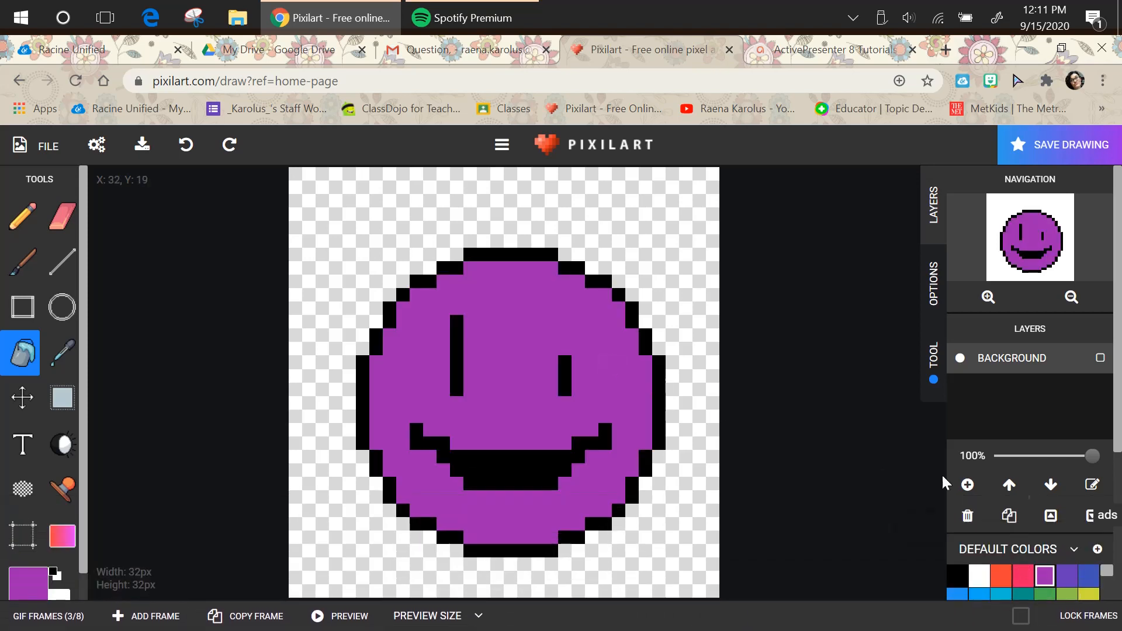
Fill the face in frame 4 with the blue-violet that follows purple in the default colors.
left_click(651, 628)
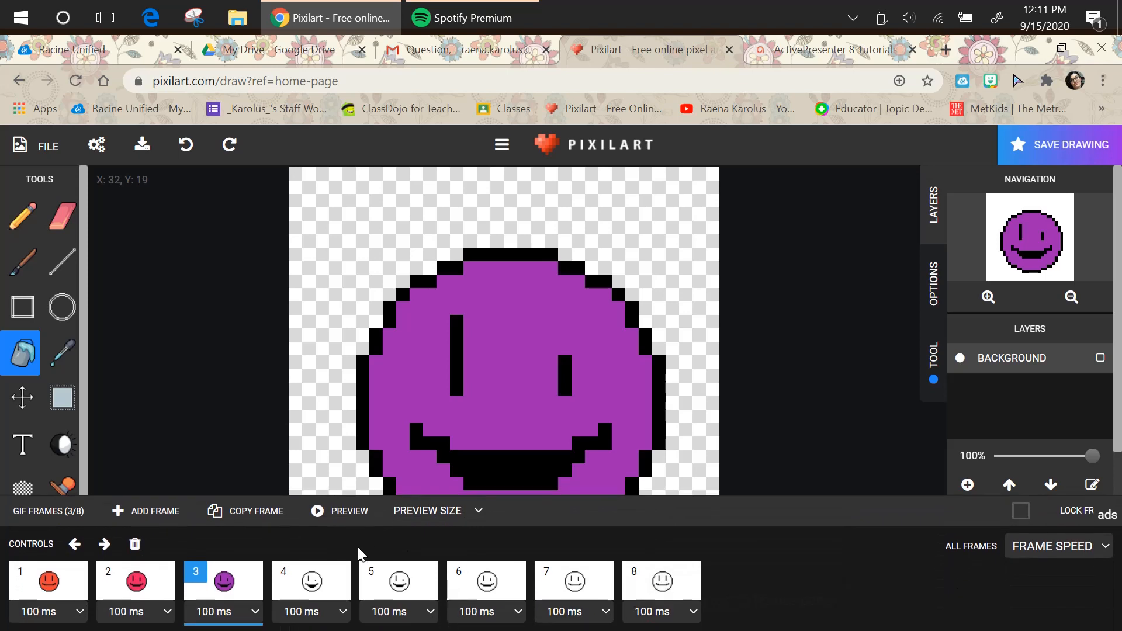
left_click(327, 581)
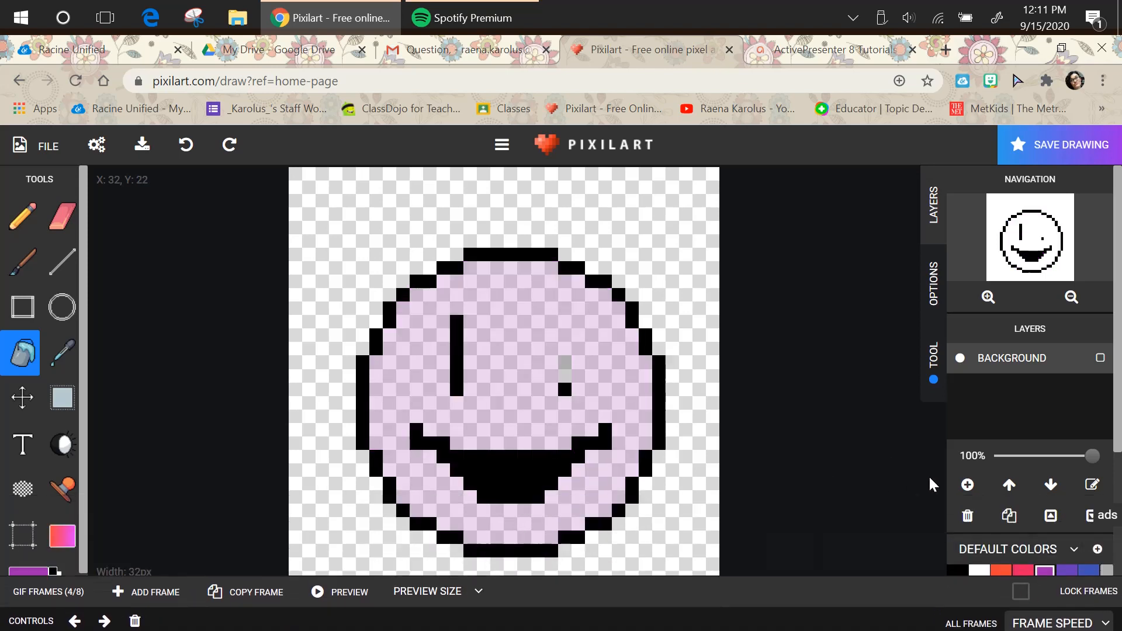
left_click(957, 508)
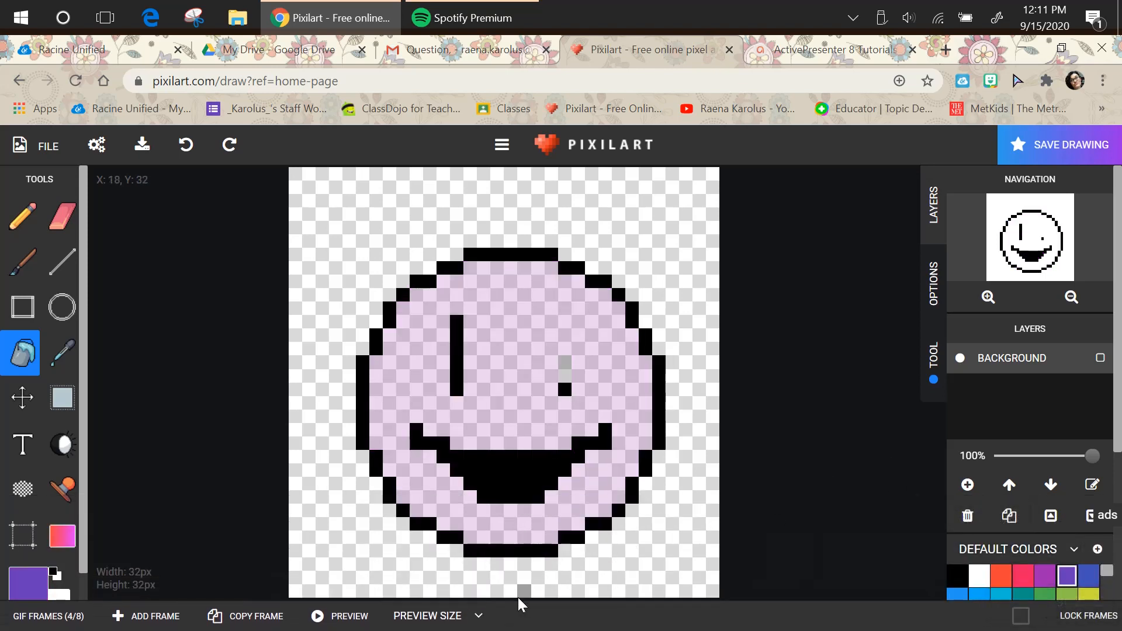
left_click(527, 618)
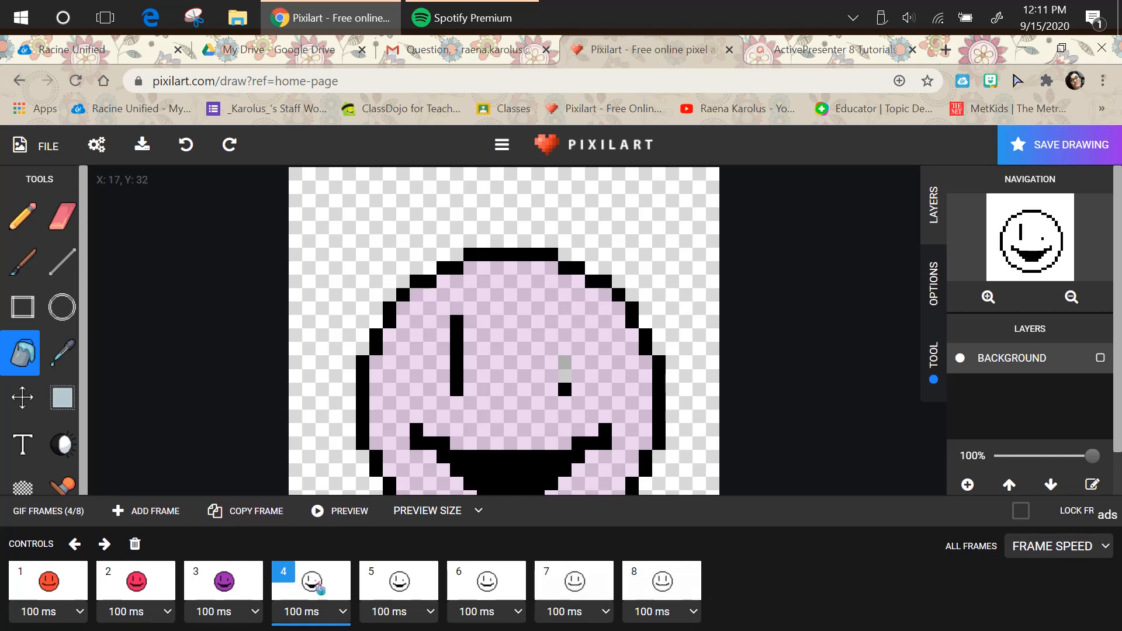
left_click(441, 422)
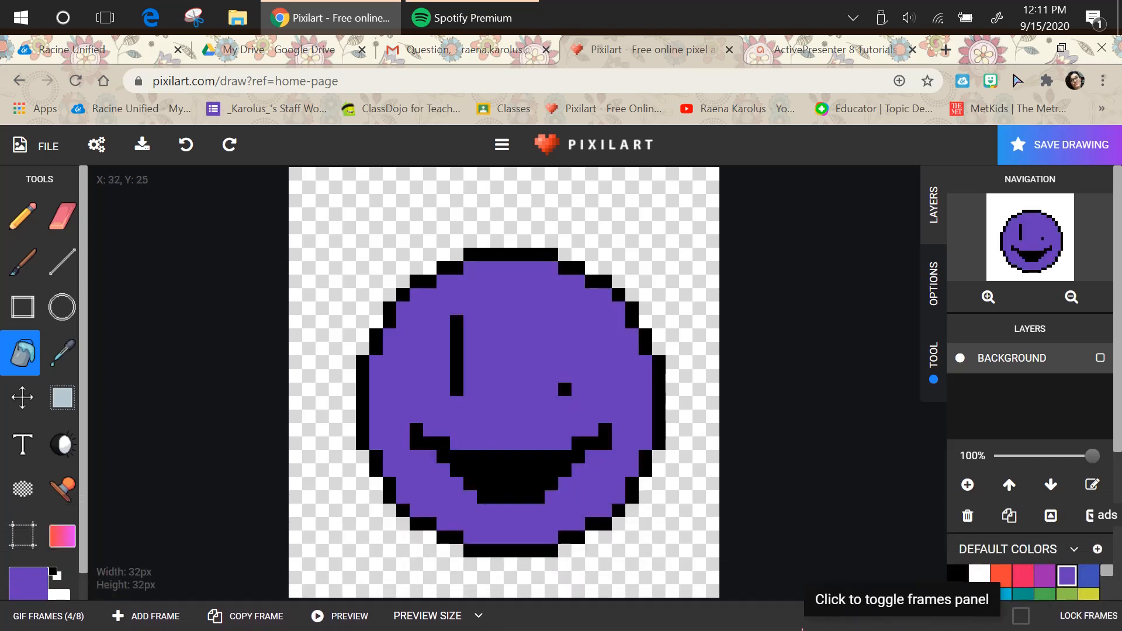
Fill the face in frame 5 with blue (3F51B5).
left_click(795, 627)
left_click(419, 590)
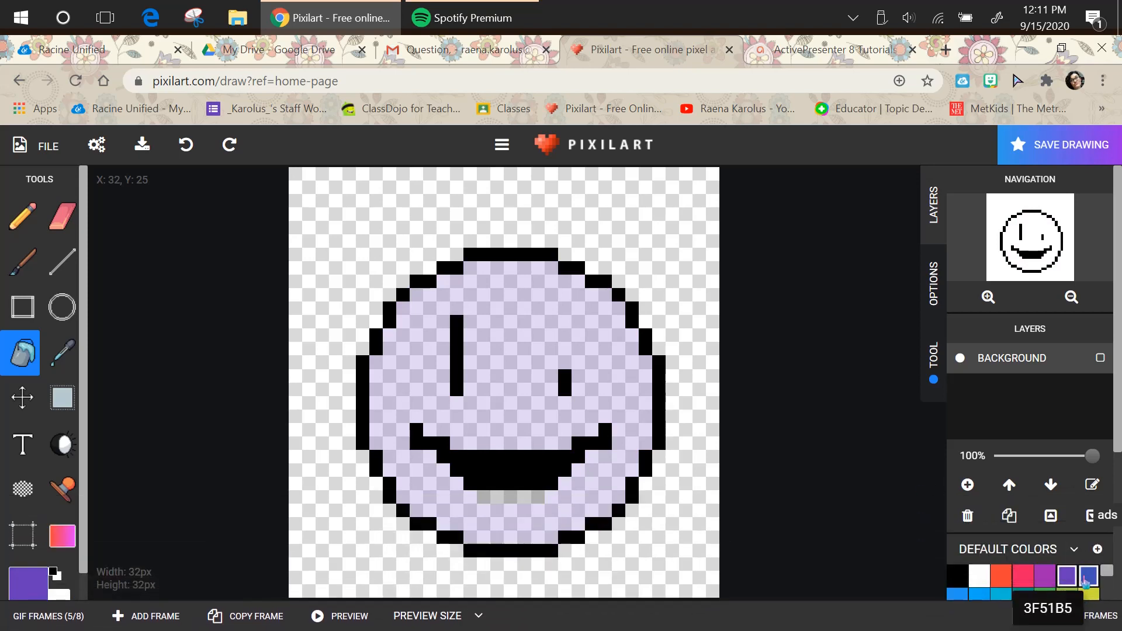
left_click(666, 608)
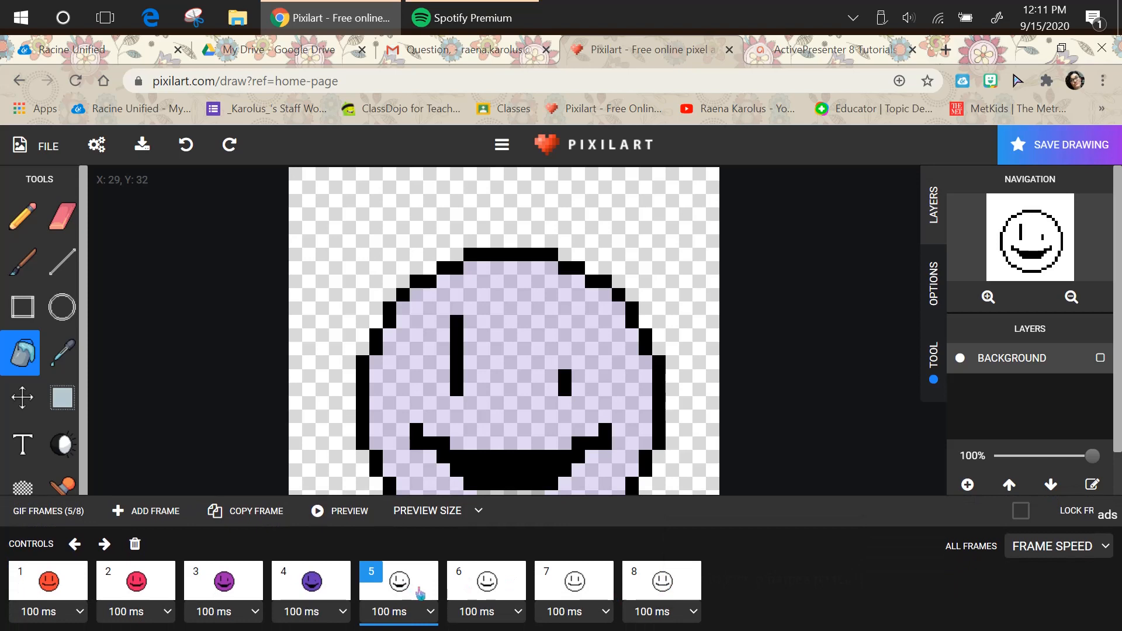
left_click(487, 408)
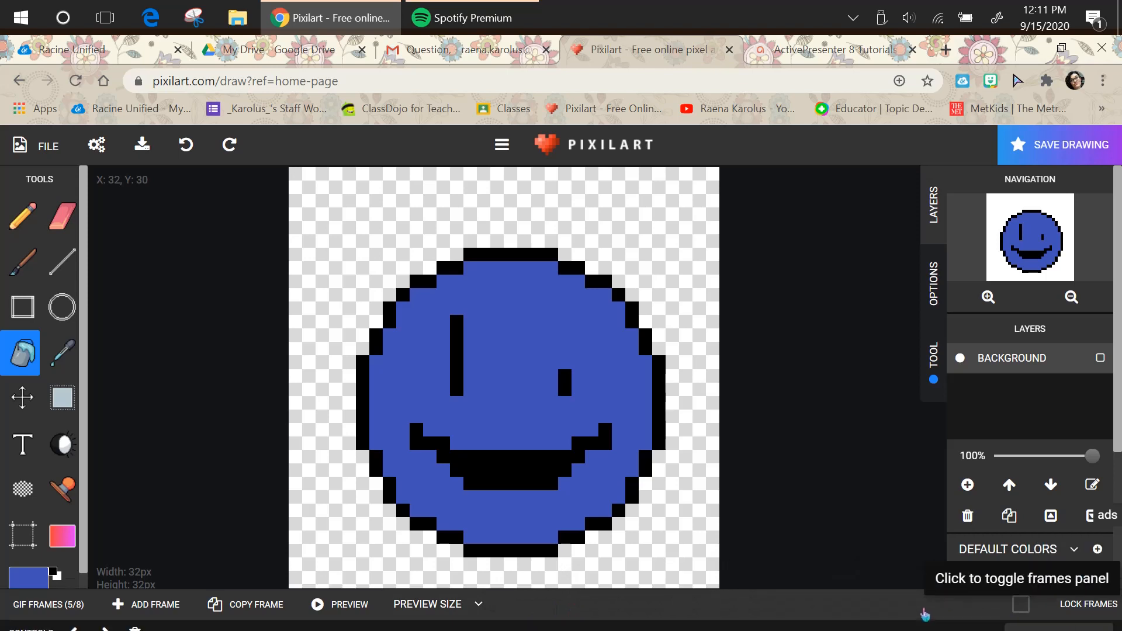
Fill the face in frame 6 with blue-violet (673AB7).
left_click(486, 617)
left_click(475, 590)
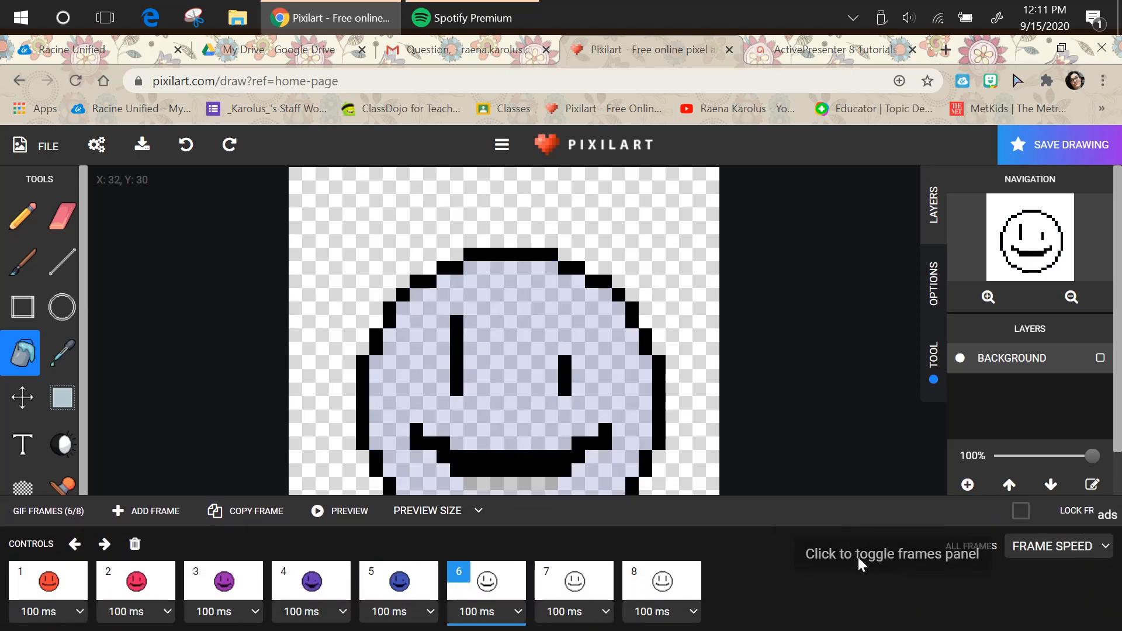
left_click(846, 479)
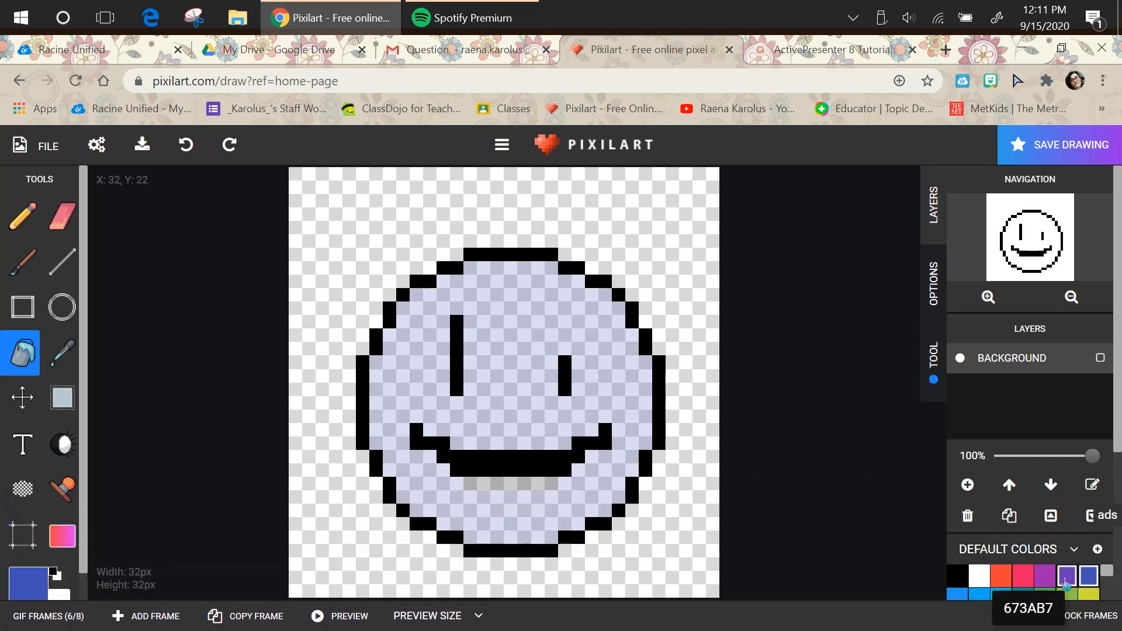
left_click(1067, 574)
left_click(565, 425)
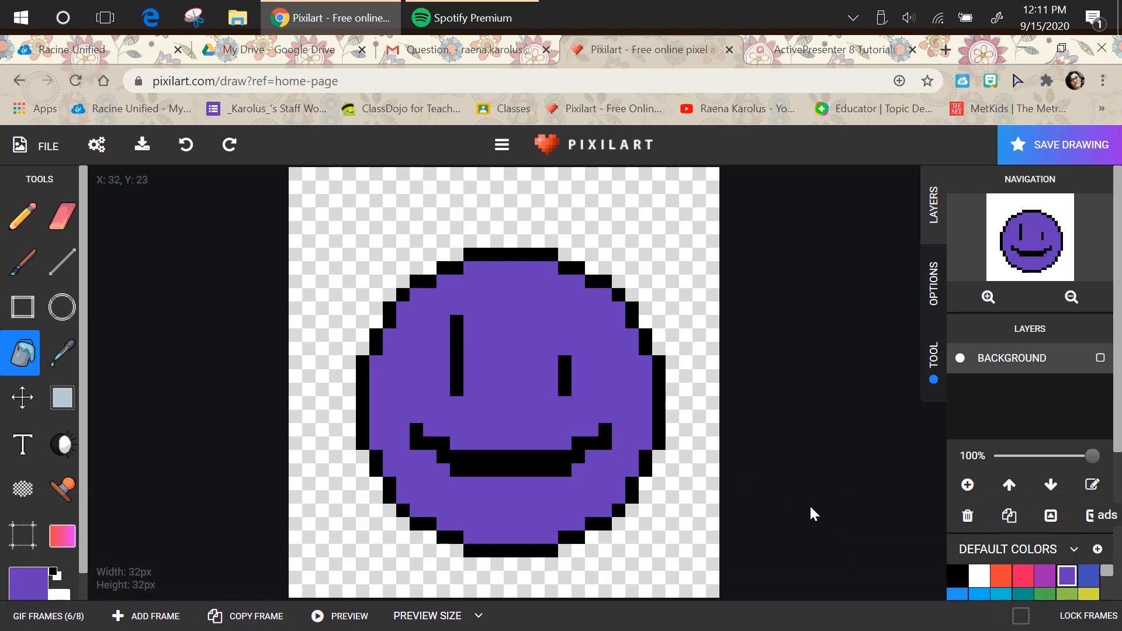
Fill the face in frame 7 with the purple between pink and blue-violet in the default colors.
left_click(718, 605)
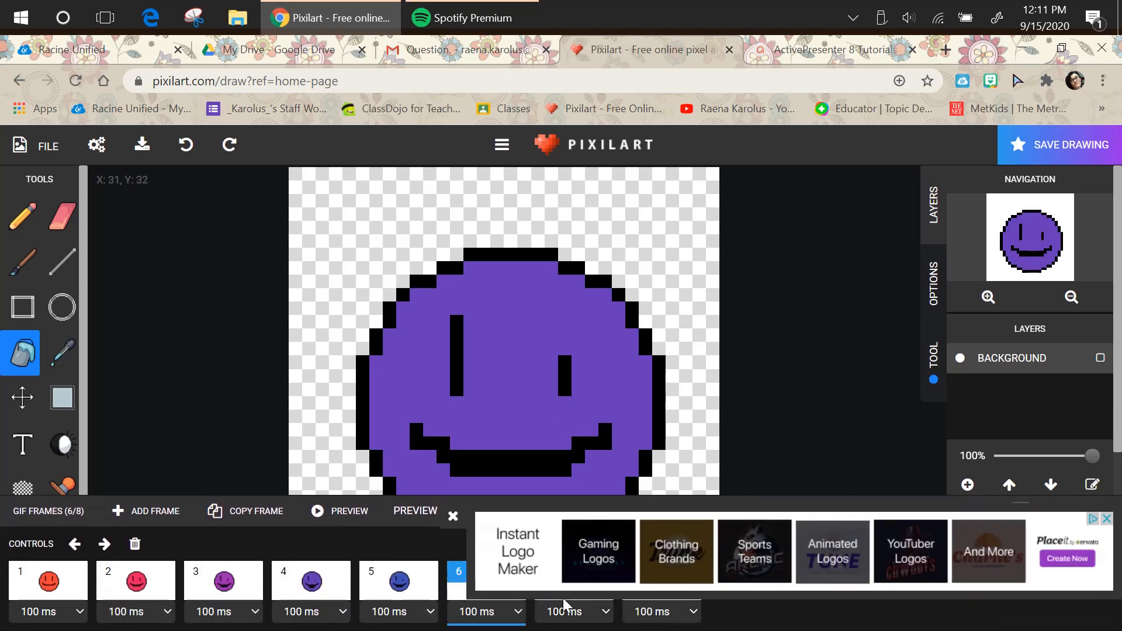
left_click(455, 517)
left_click(631, 622)
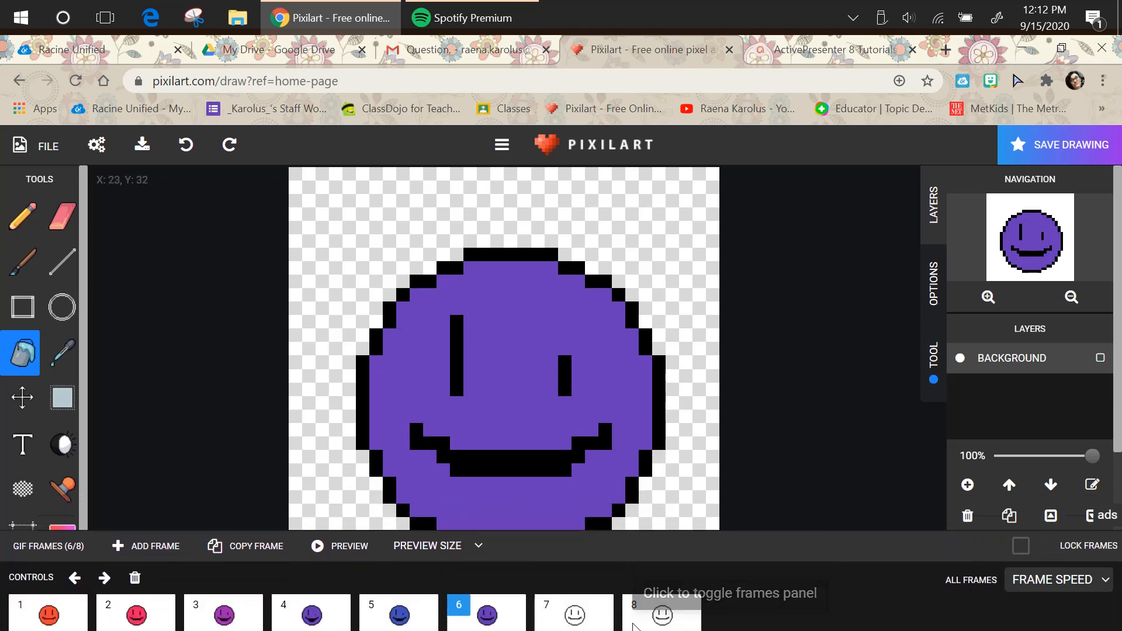
left_click(558, 594)
left_click(879, 454)
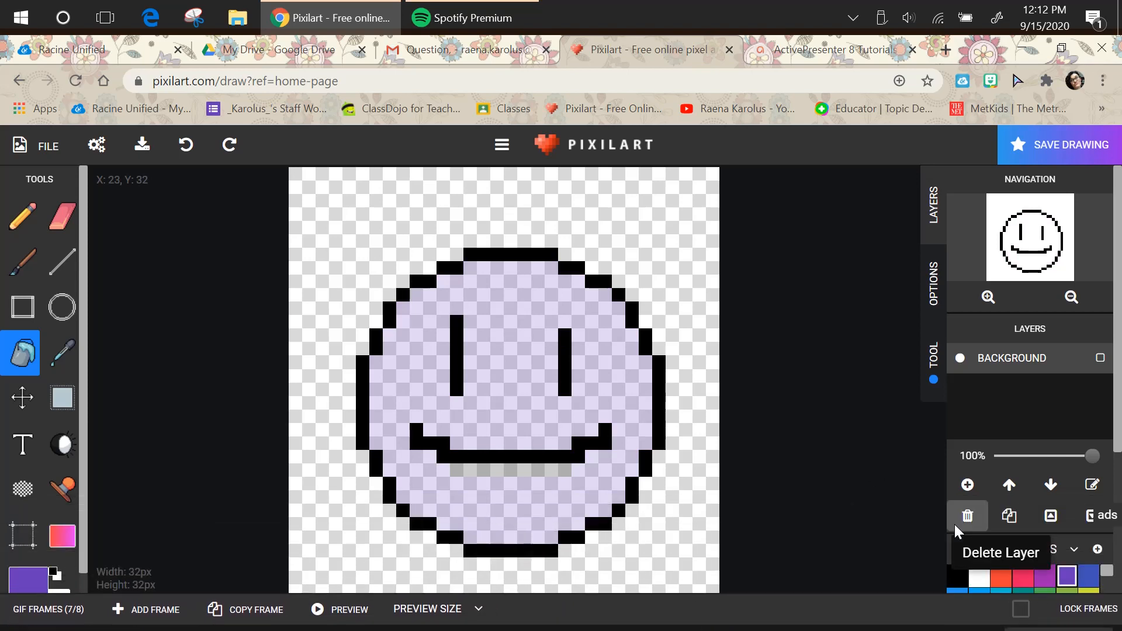
left_click(719, 608)
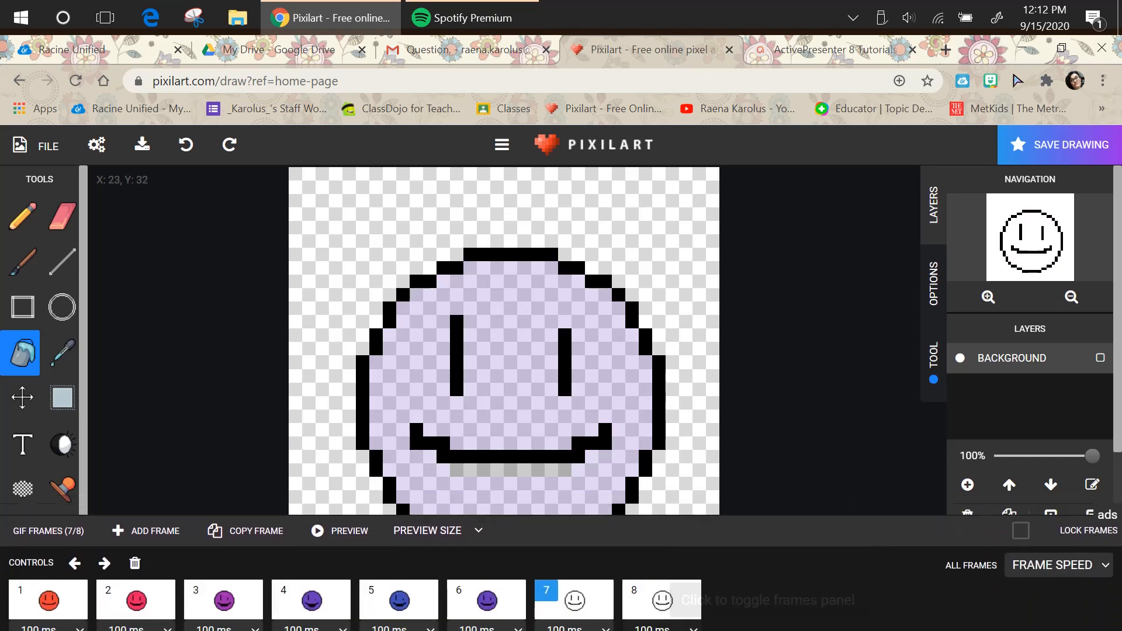
left_click(592, 427)
left_click(735, 520)
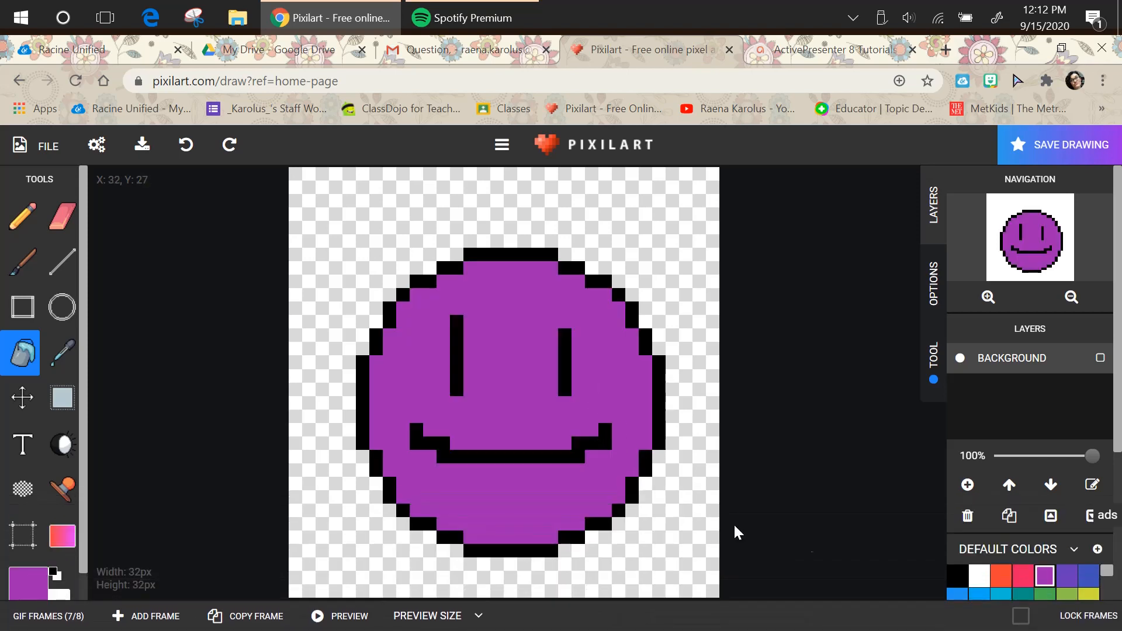
Fill the face in frame 8 with the same pink as in frame 2.
left_click(733, 626)
left_click(637, 585)
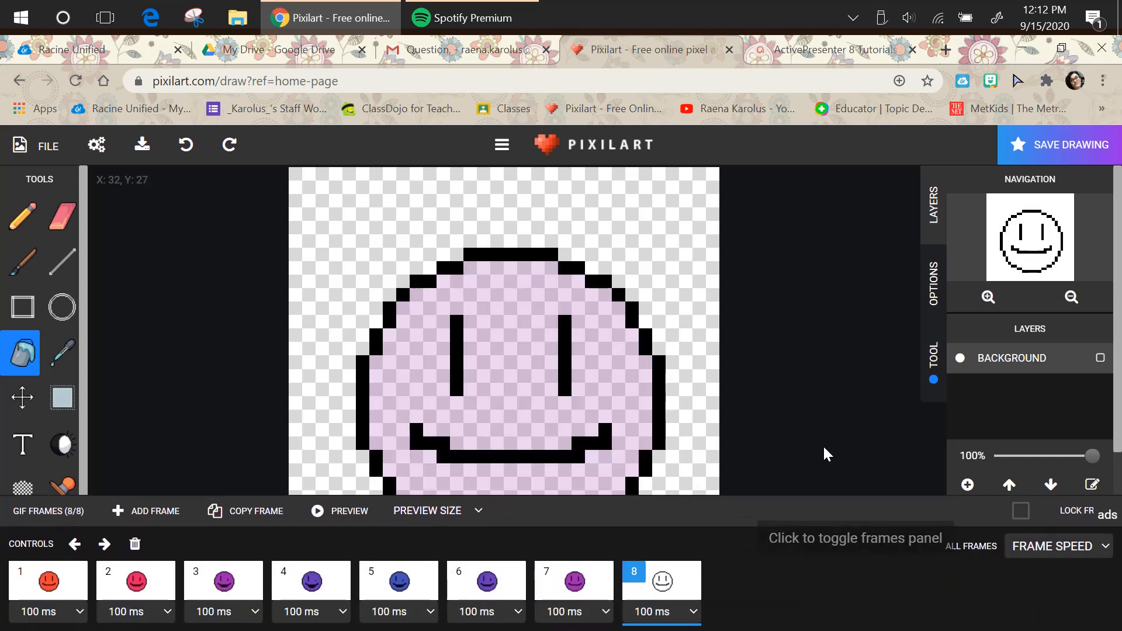
left_click(825, 514)
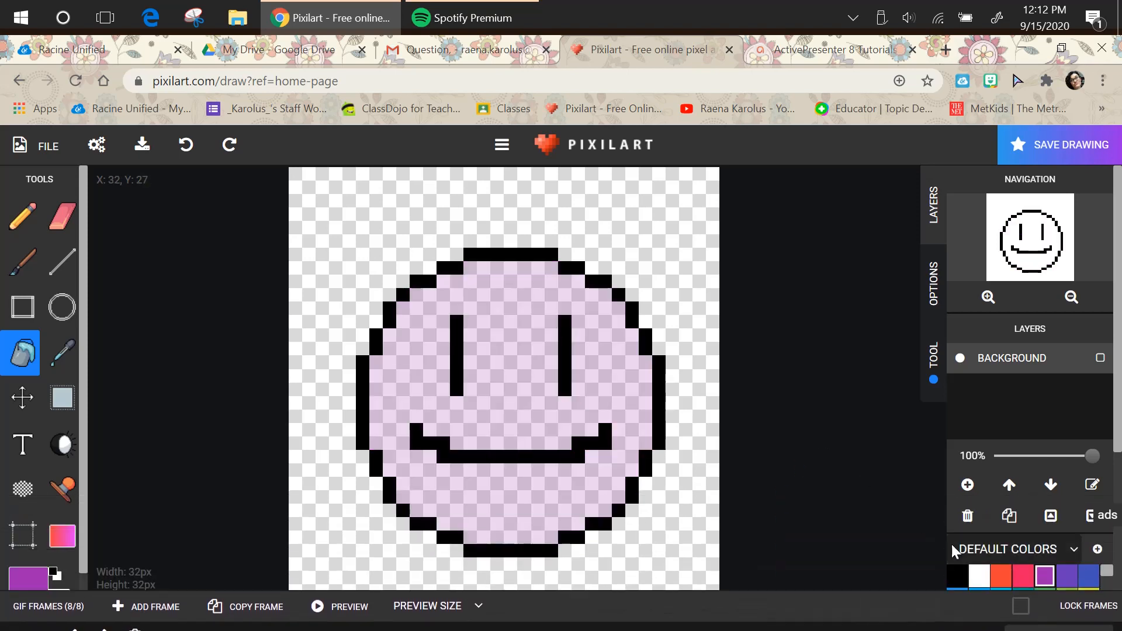
left_click(889, 610)
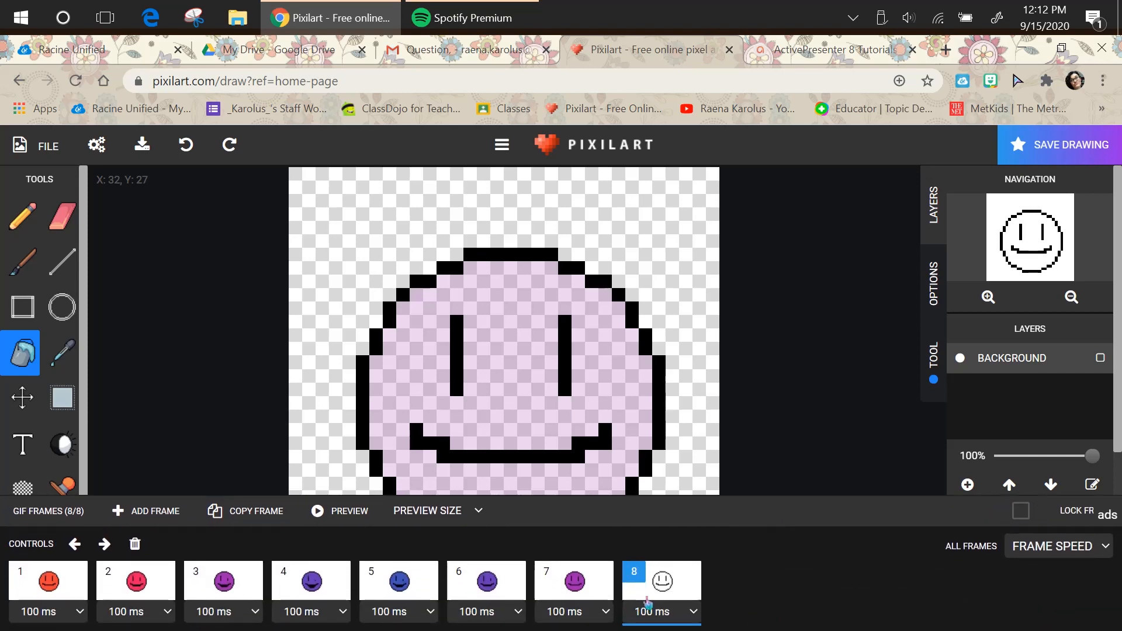
left_click(636, 434)
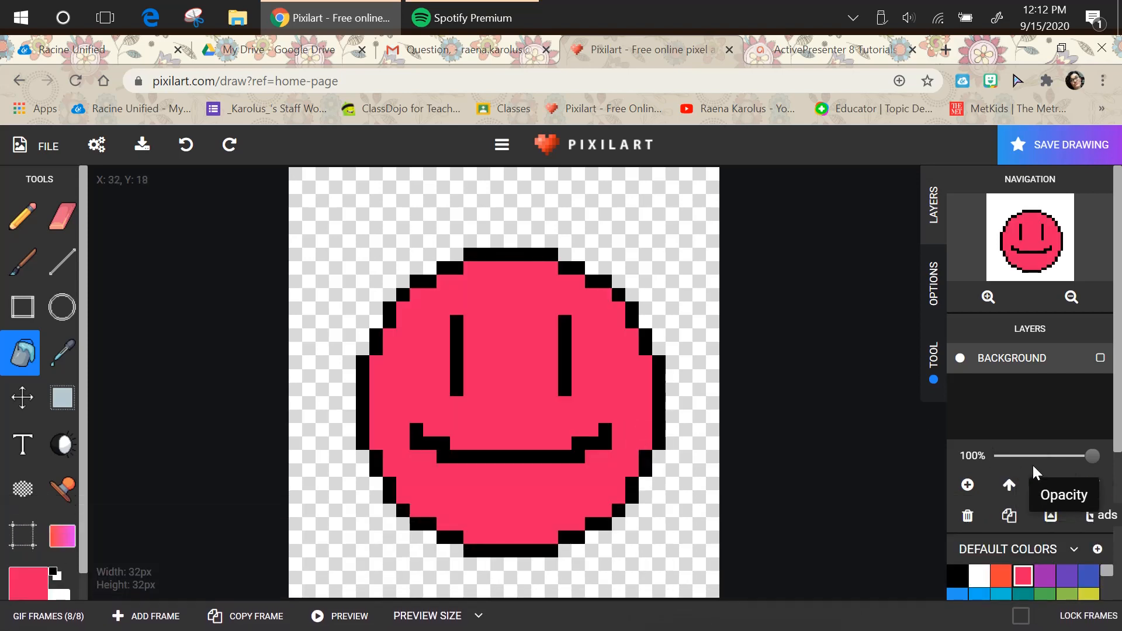
Preview the finished animation and download it as a GIF at its original 32x32 size.
left_click(351, 622)
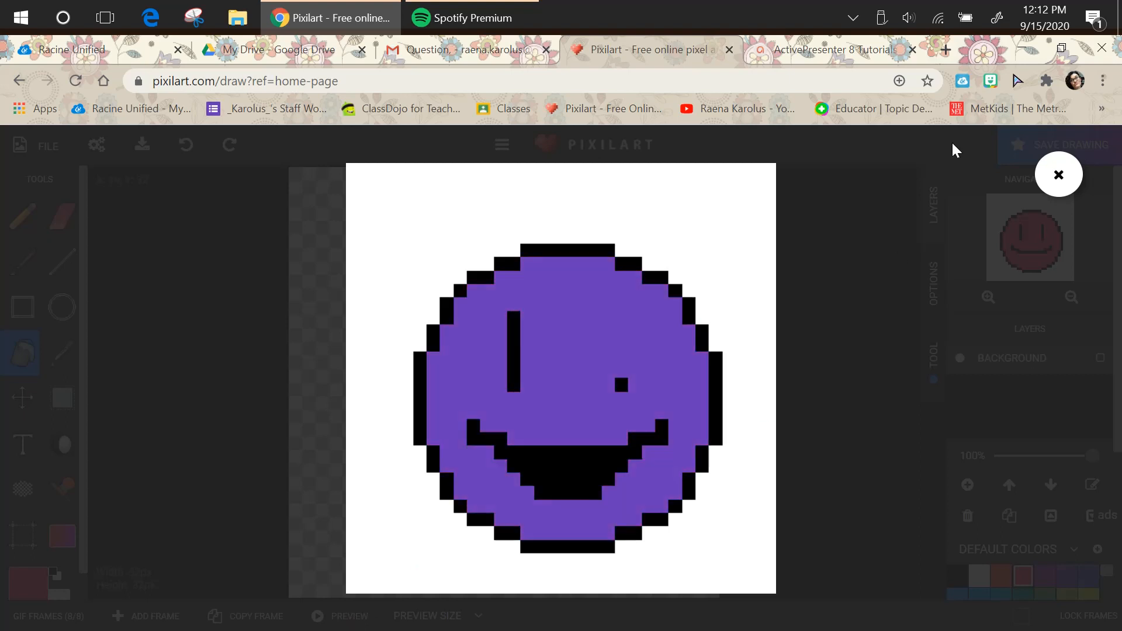
left_click(1057, 176)
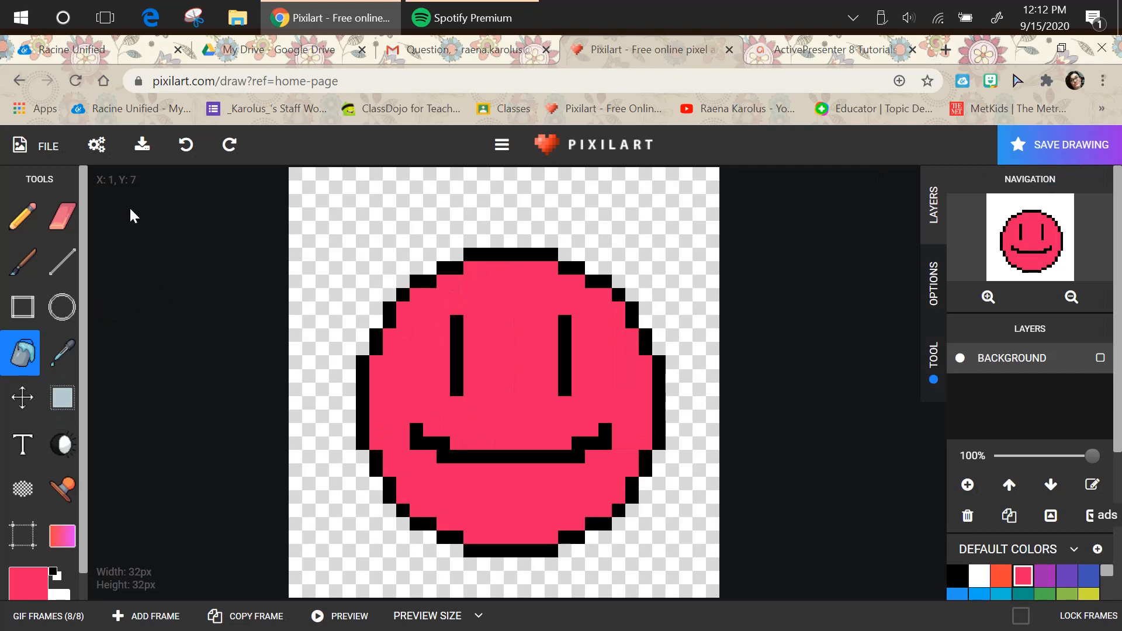
left_click(142, 146)
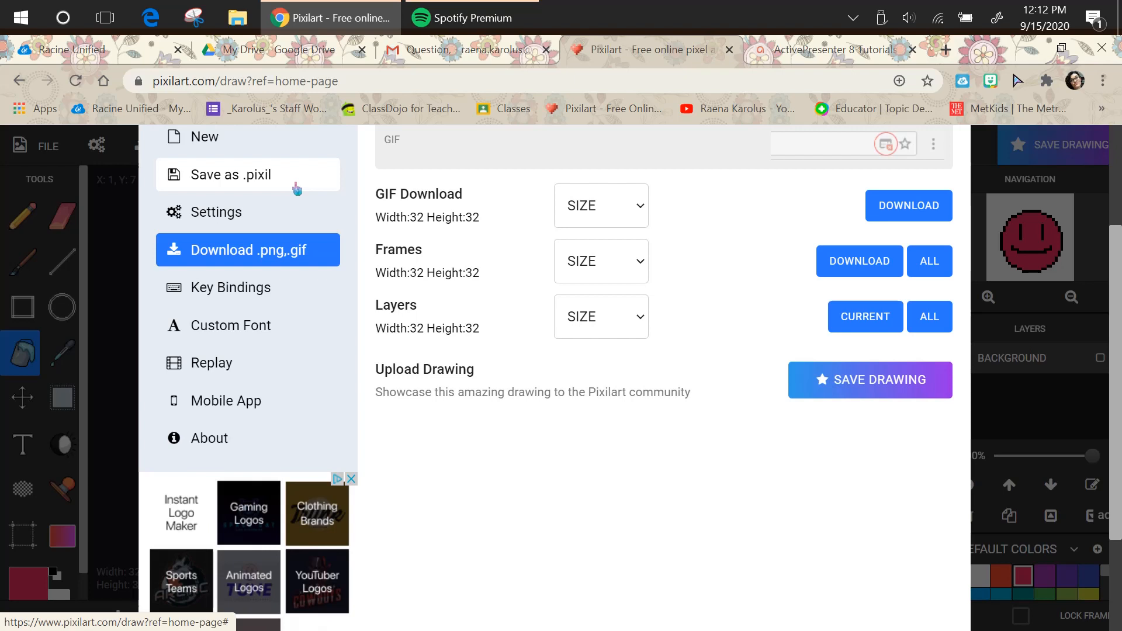
left_click(911, 222)
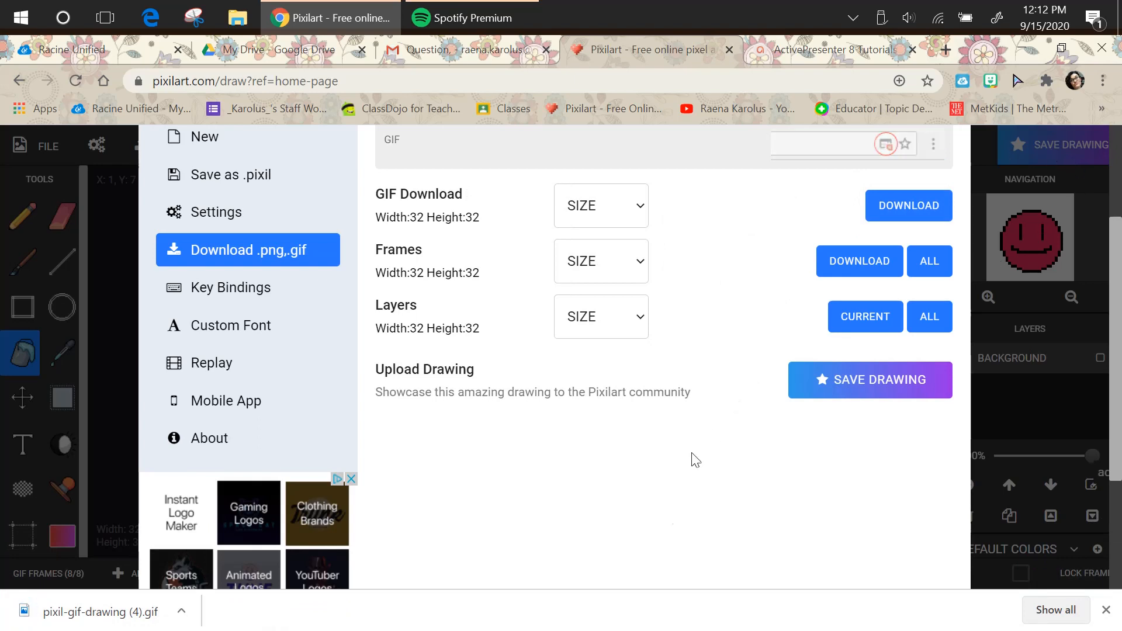
scroll(677, 444, "down", 3)
scroll(681, 442, "up", 5)
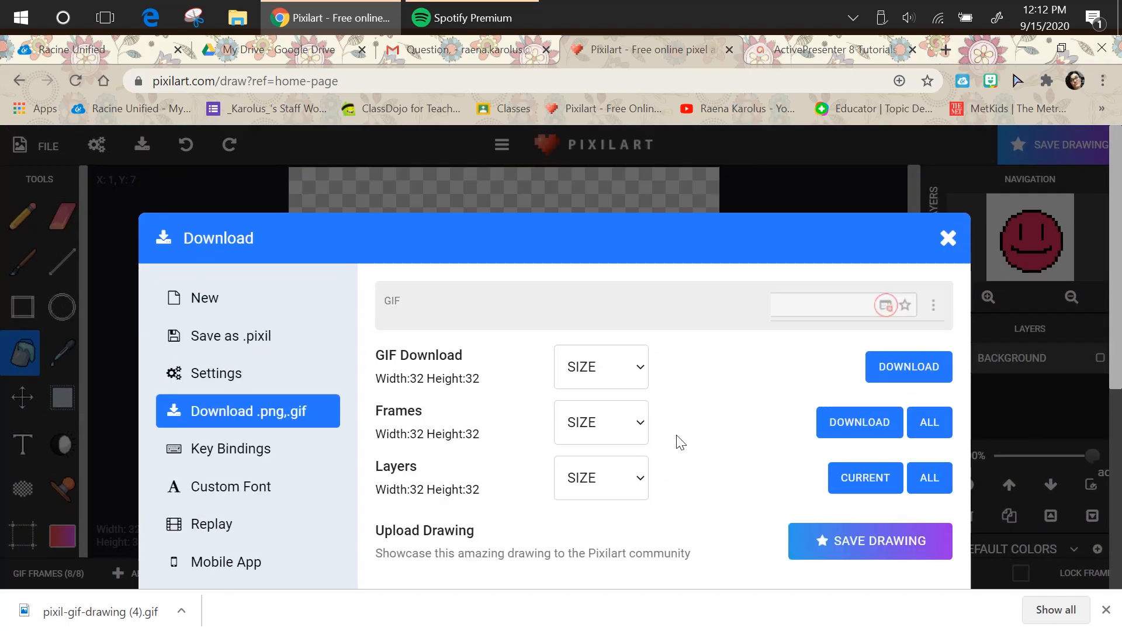
left_click(948, 238)
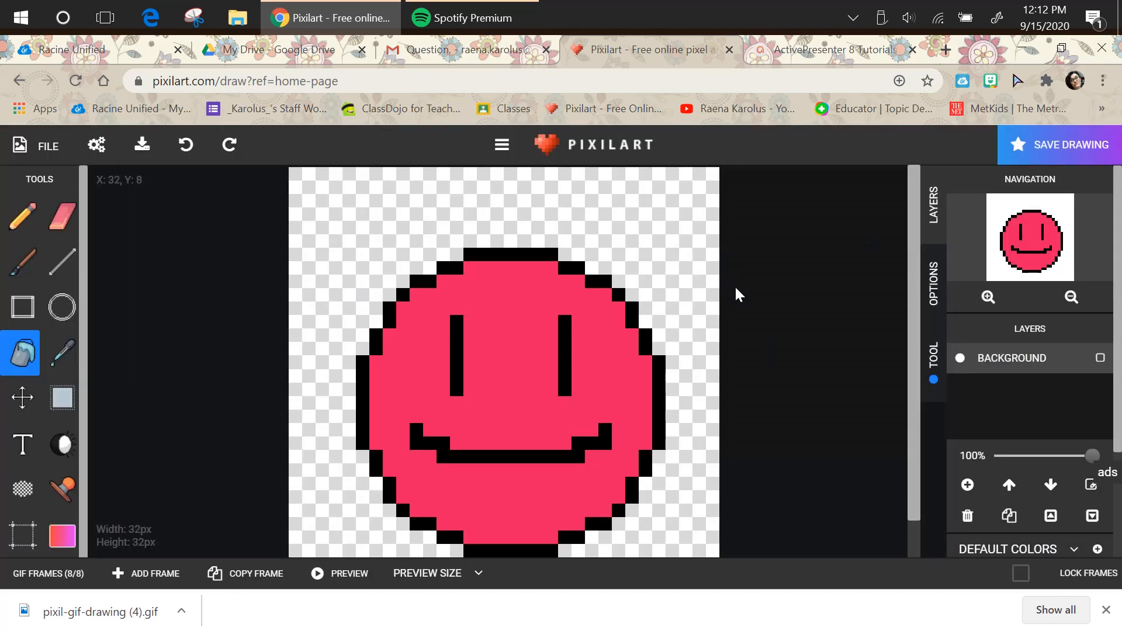
scroll(792, 378, "down", 2)
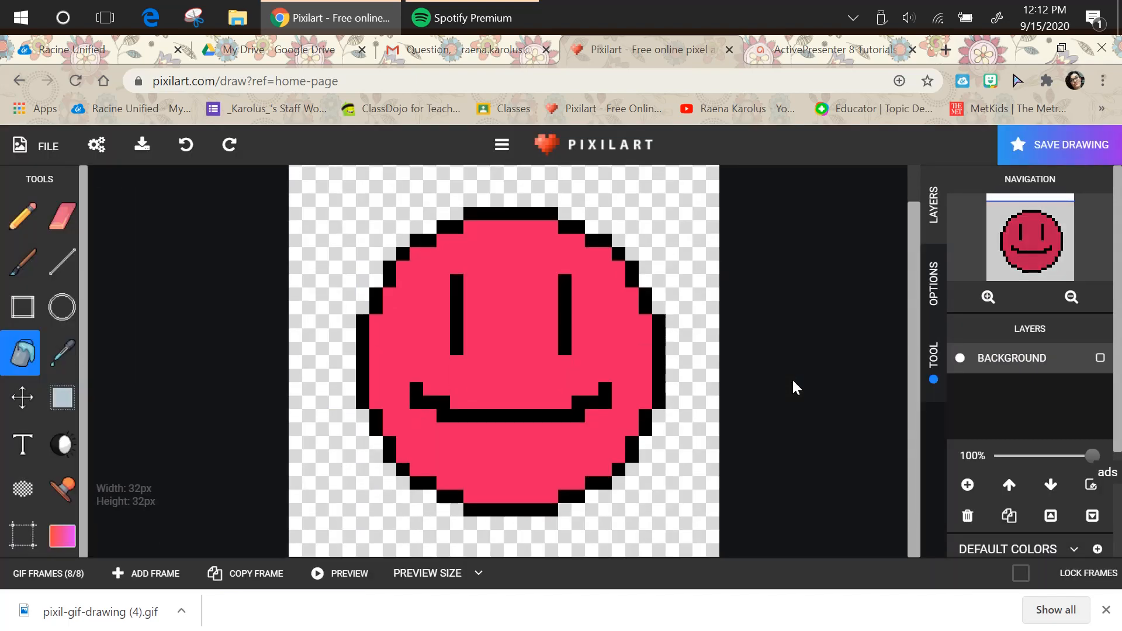
scroll(793, 382, "up", 2)
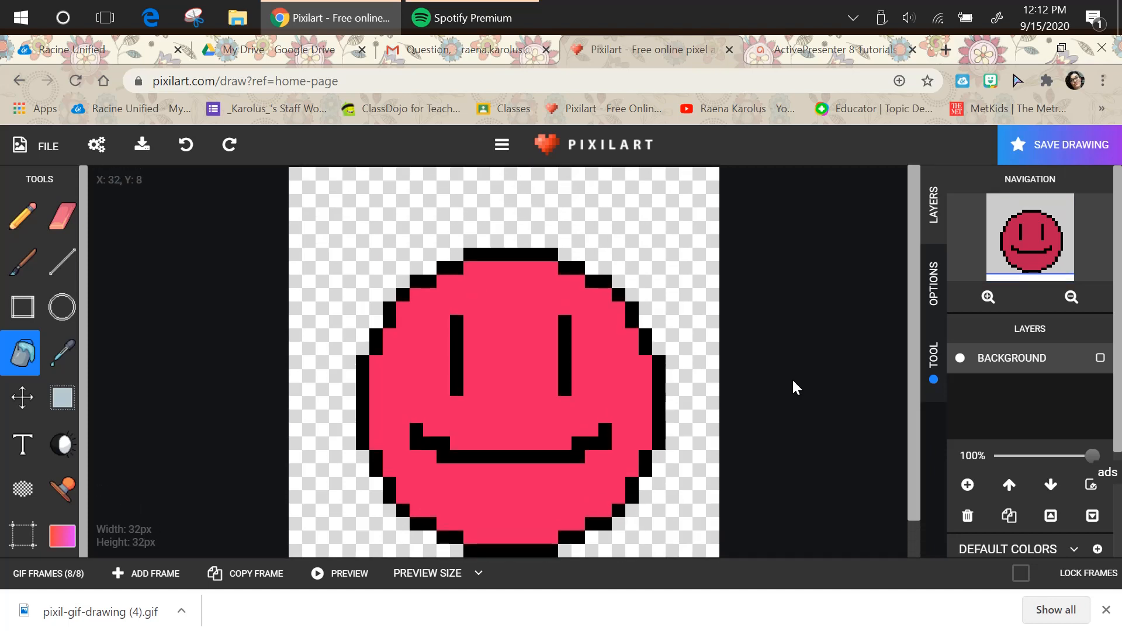
scroll(818, 358, "down", 2)
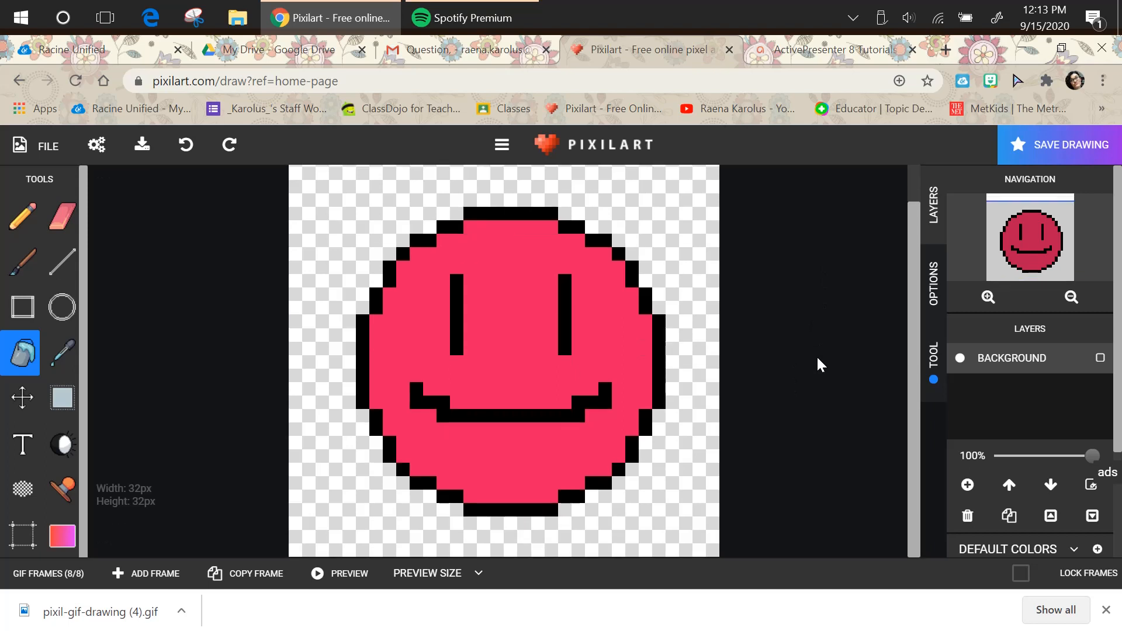
scroll(818, 358, "up", 2)
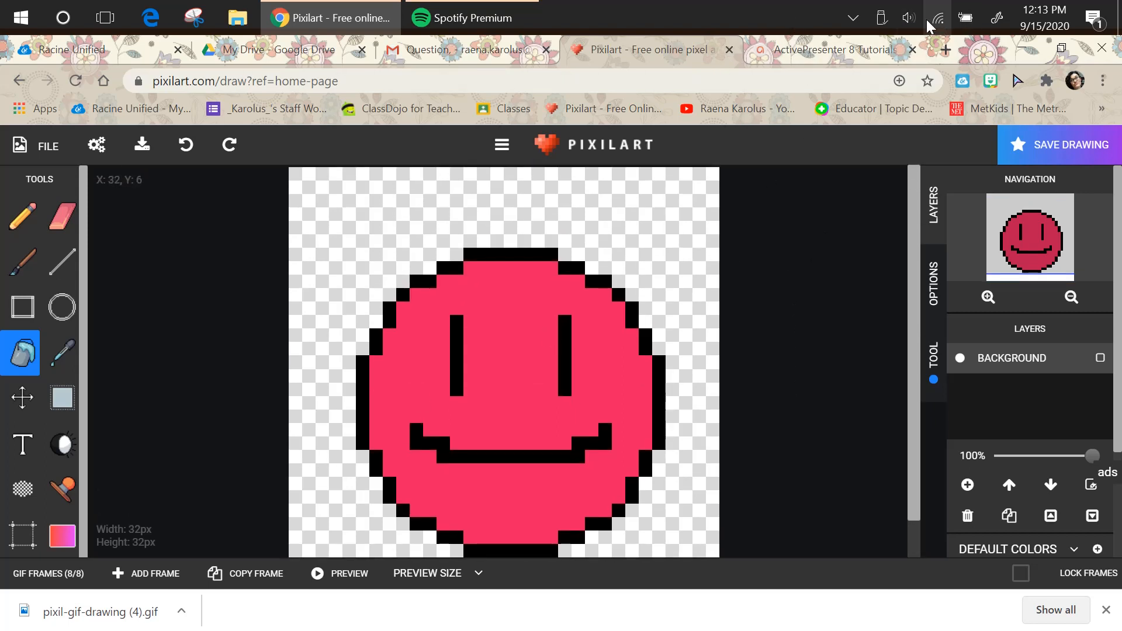
left_click(855, 16)
left_click(838, 152)
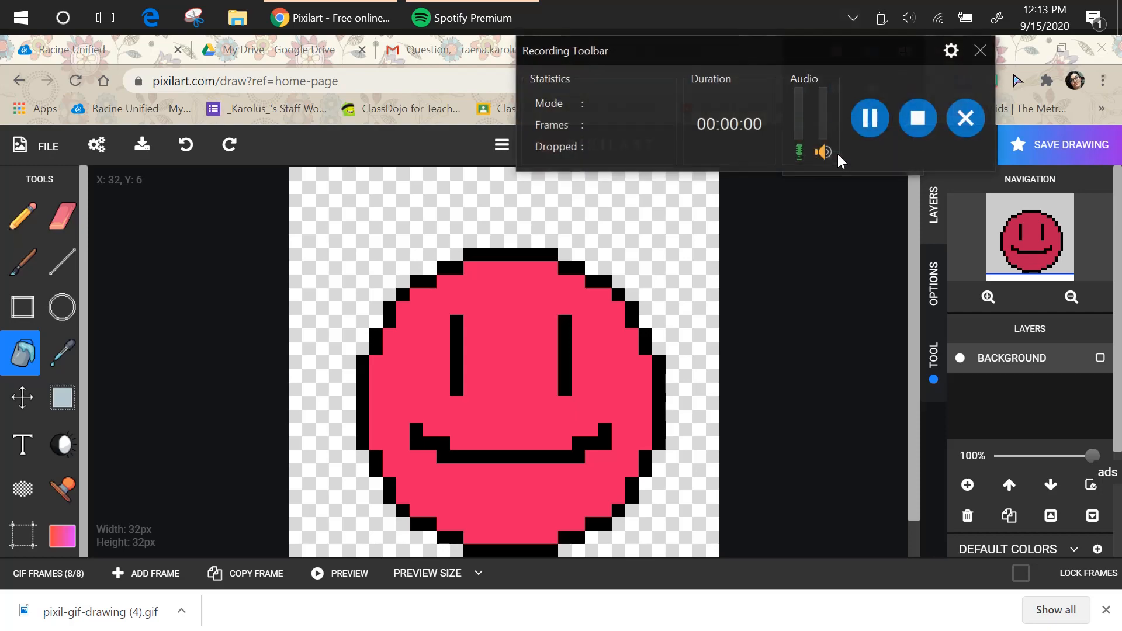